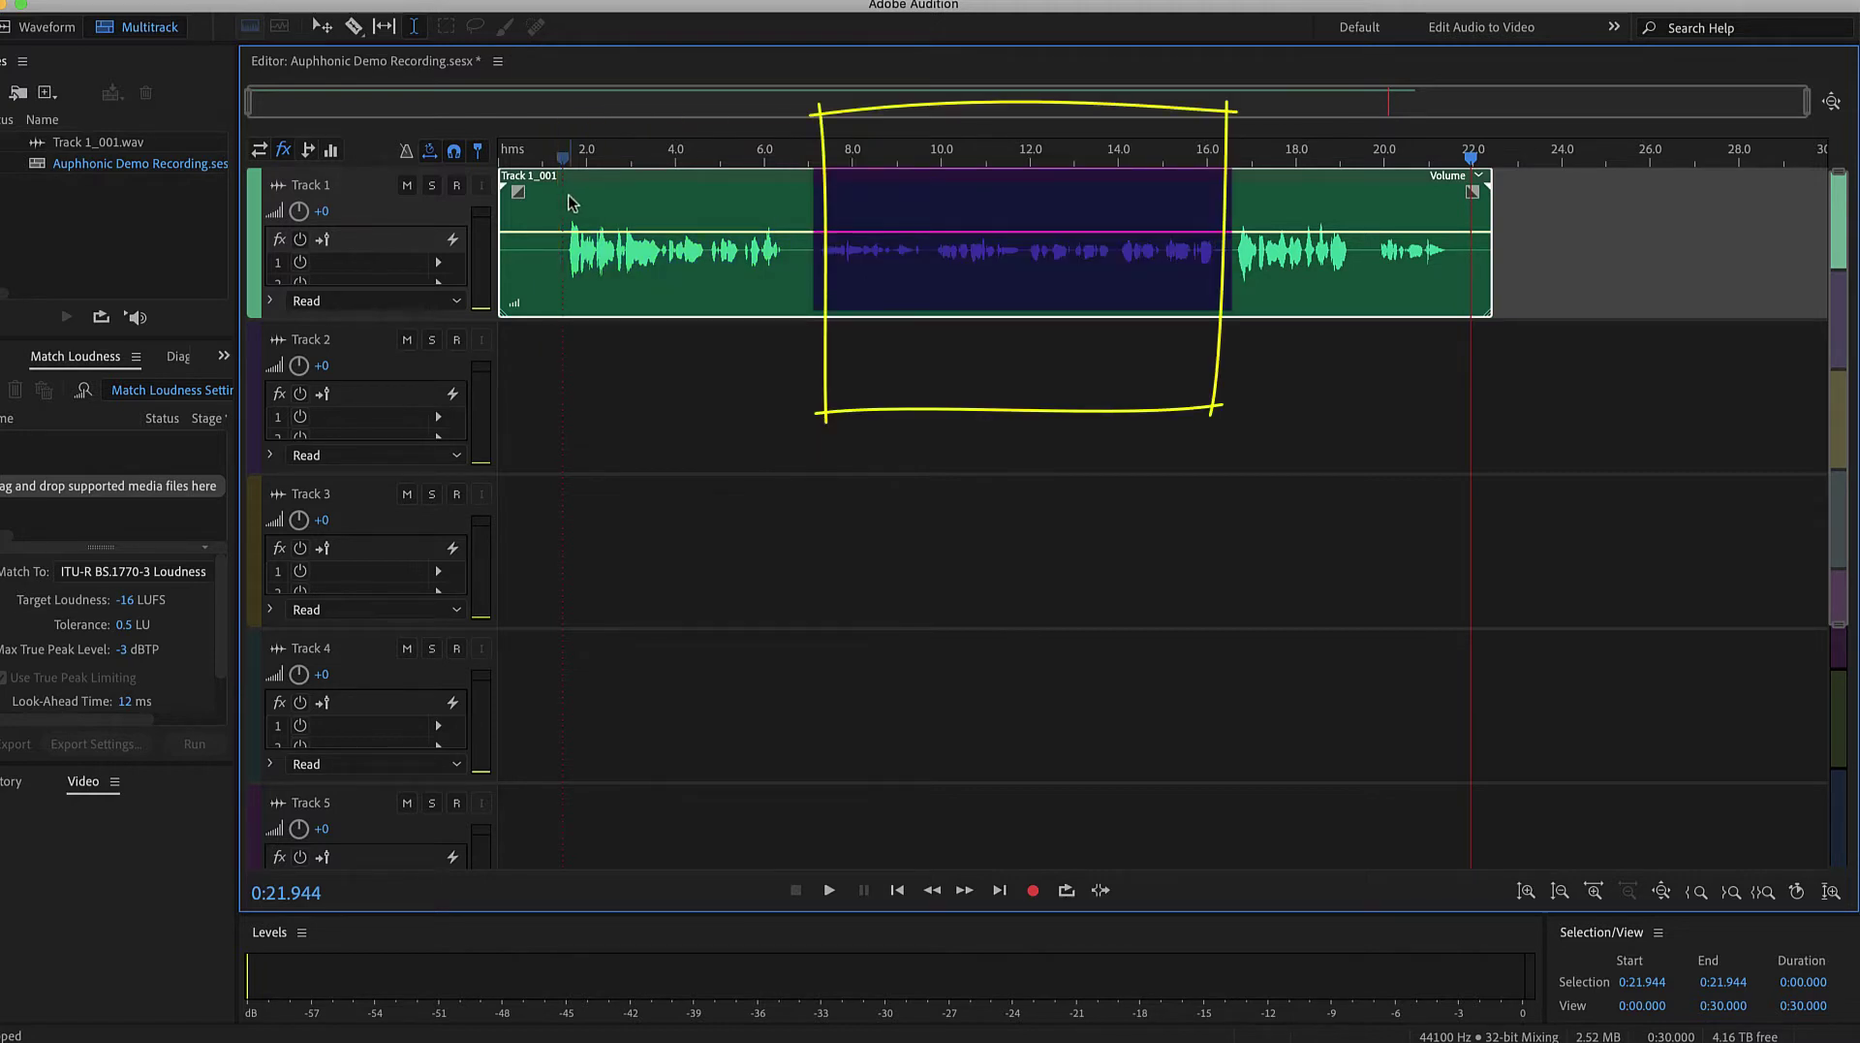
# Make the empty Track 2 the target in Audition, then switch to the Auphonic page in Chrome.
pyautogui.click(1271, 392)
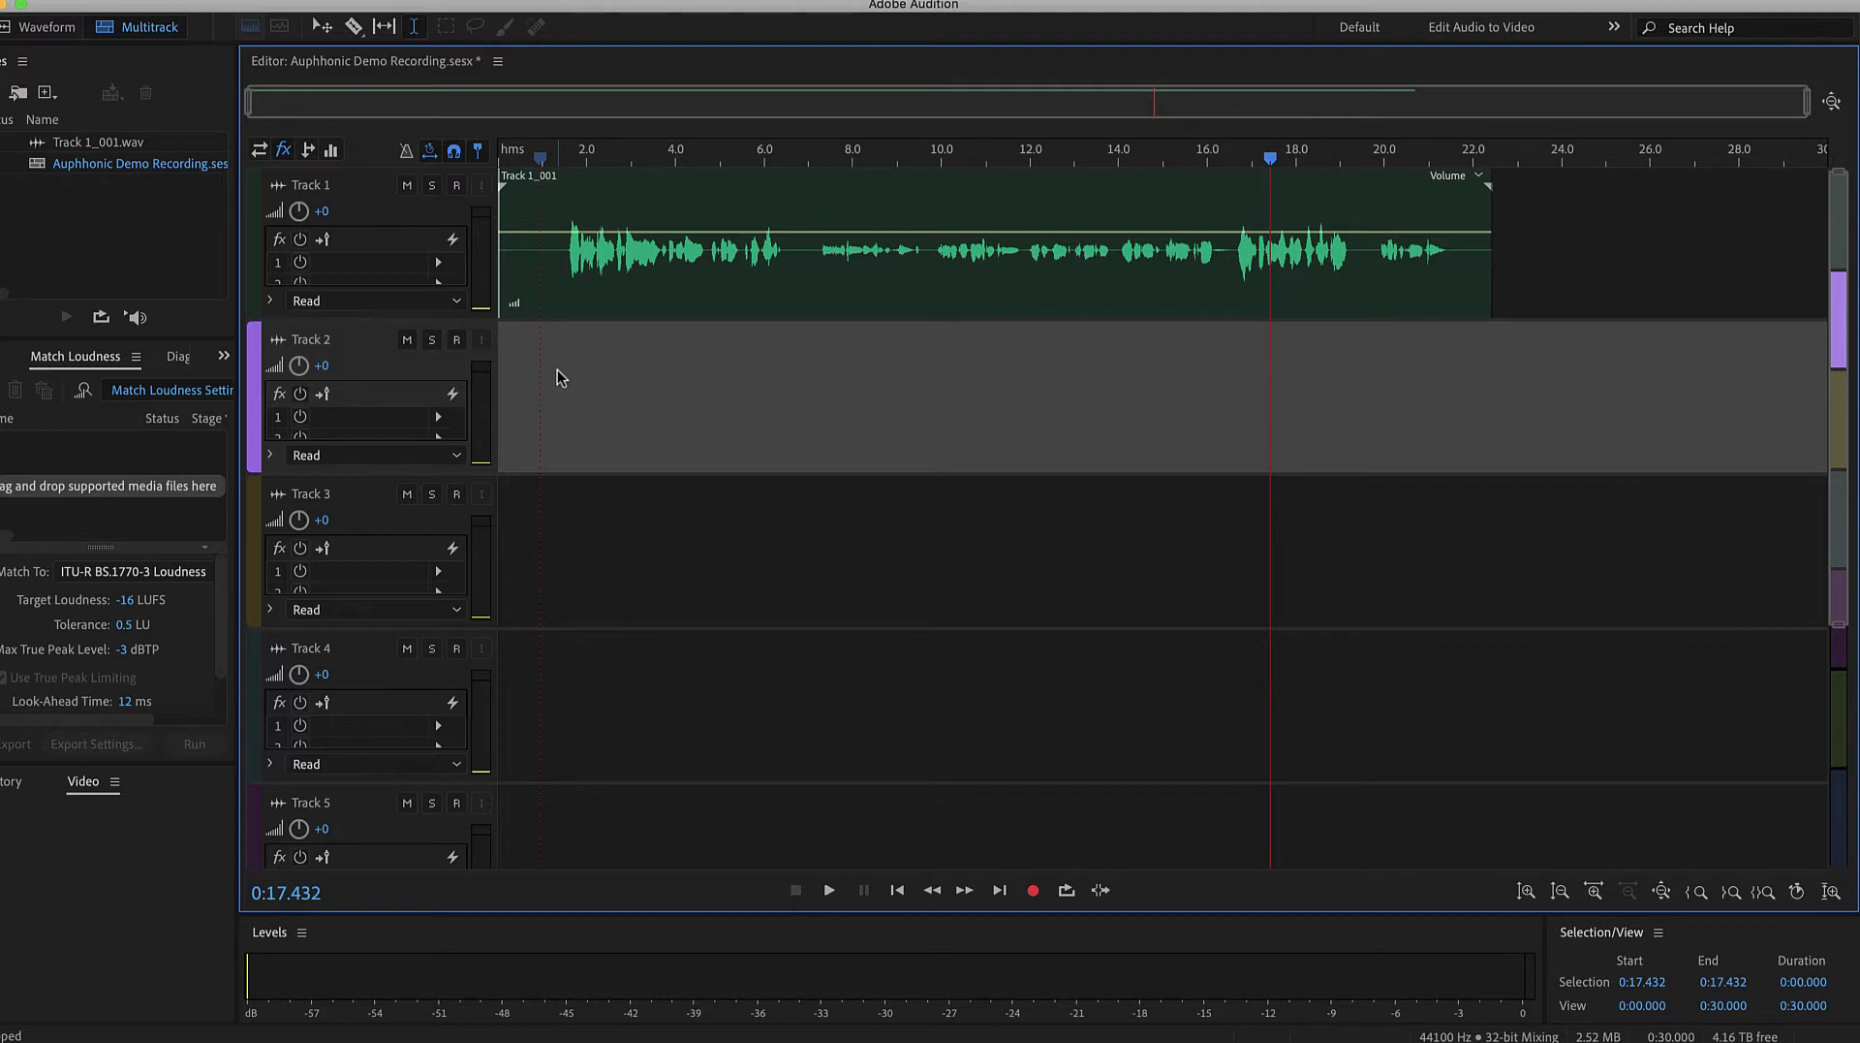
pyautogui.press('super+Tab')
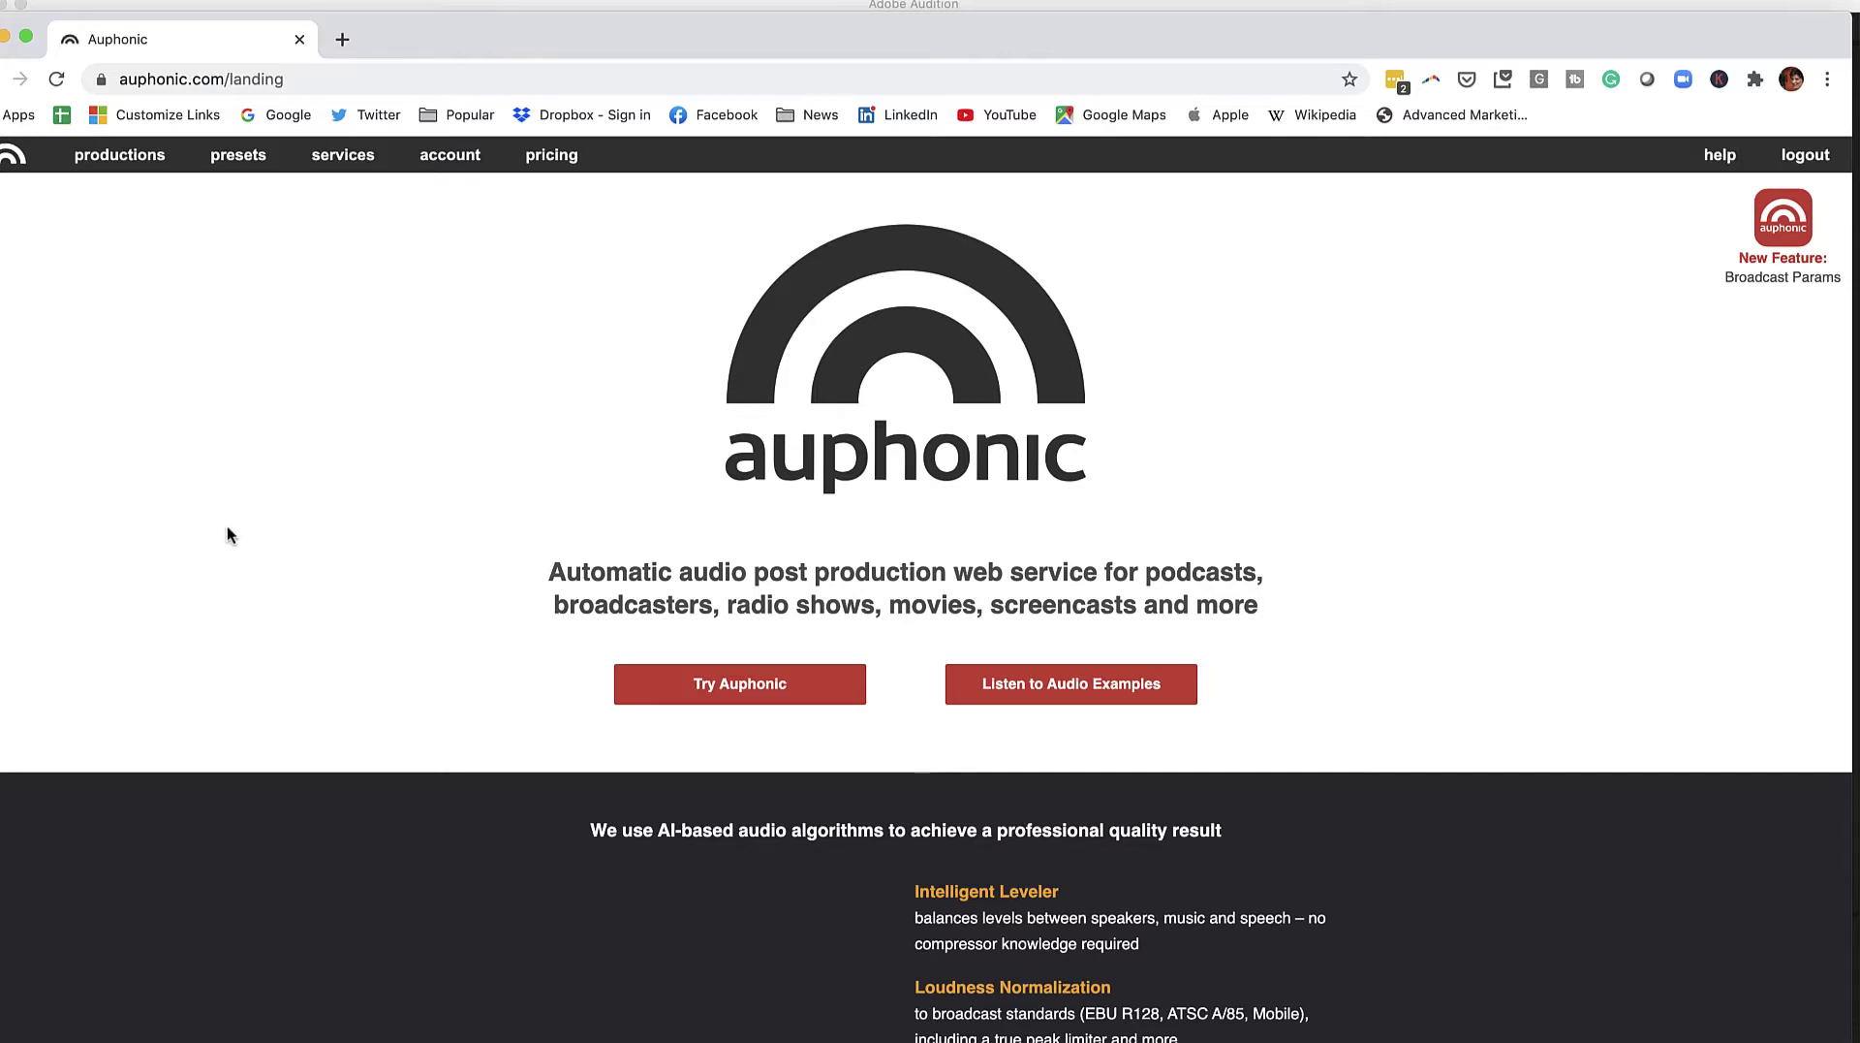
# Look through Auphonic's monthly pricing plans, then go to the Productions overview.
pyautogui.click(546, 157)
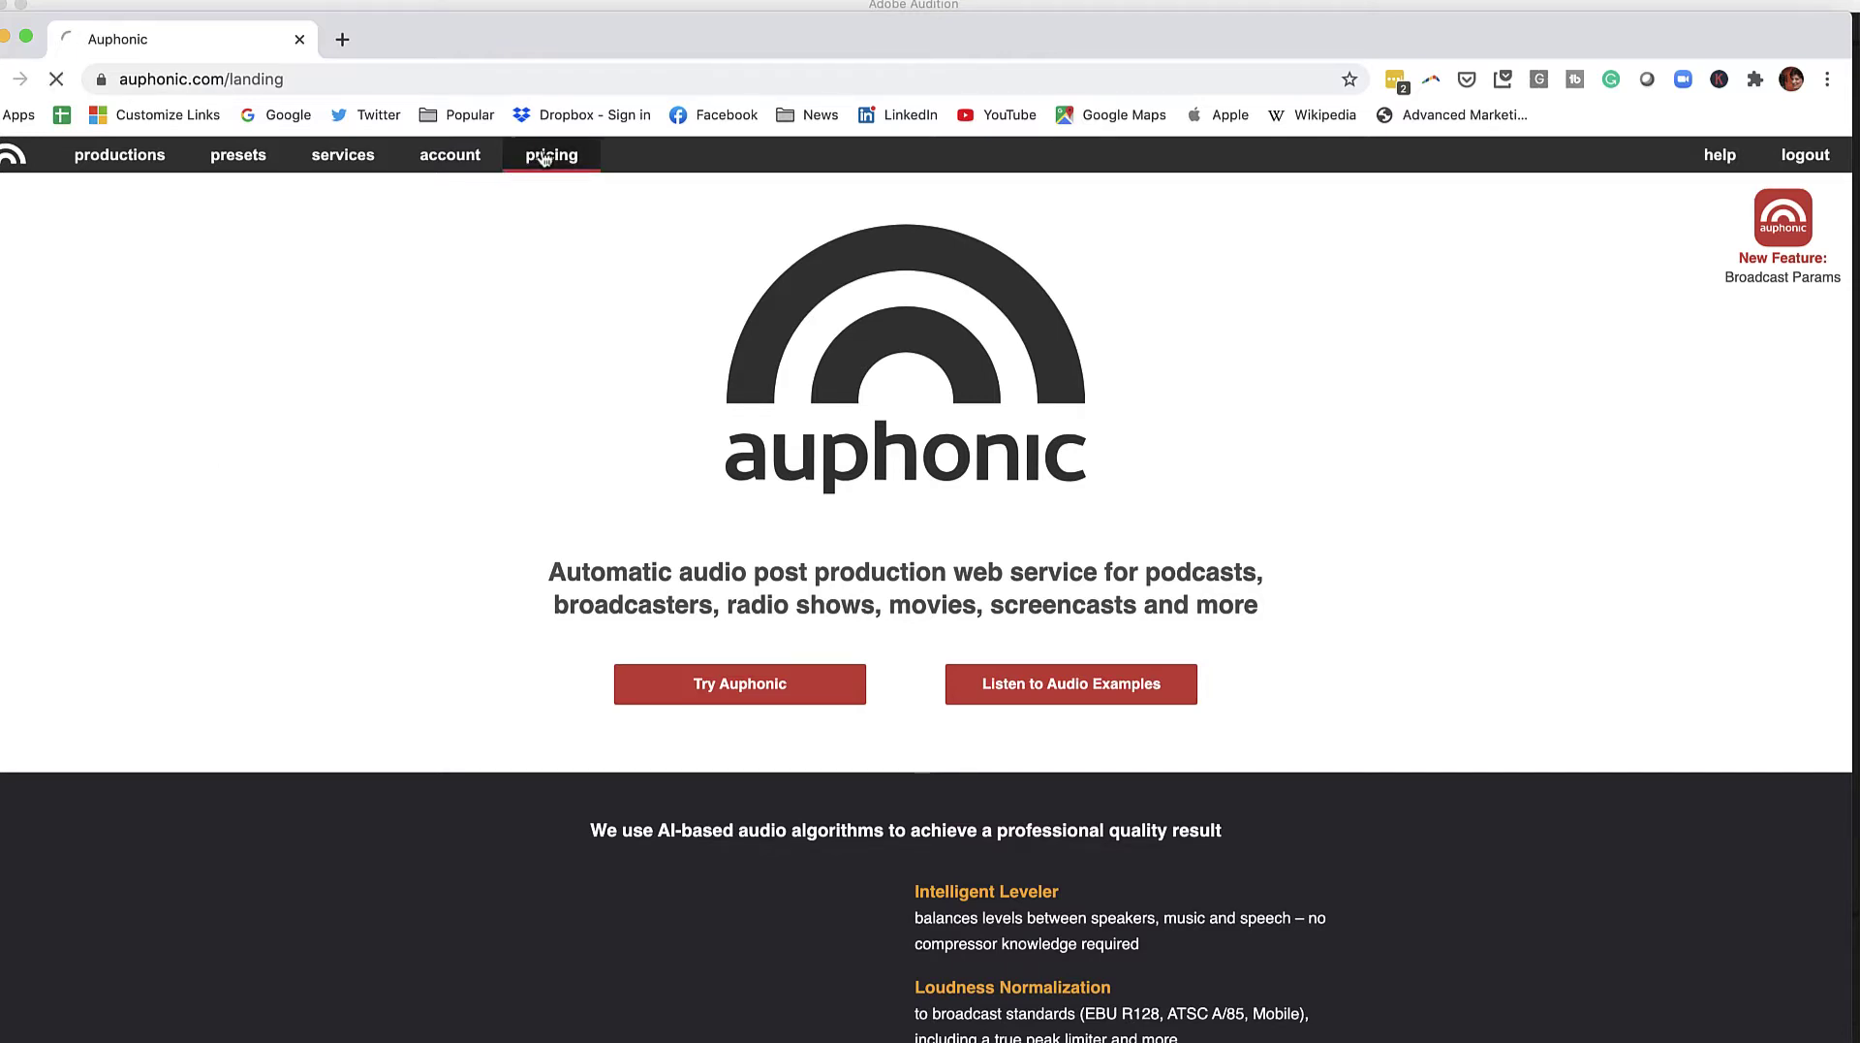
pyautogui.scroll(-5, 349, 490)
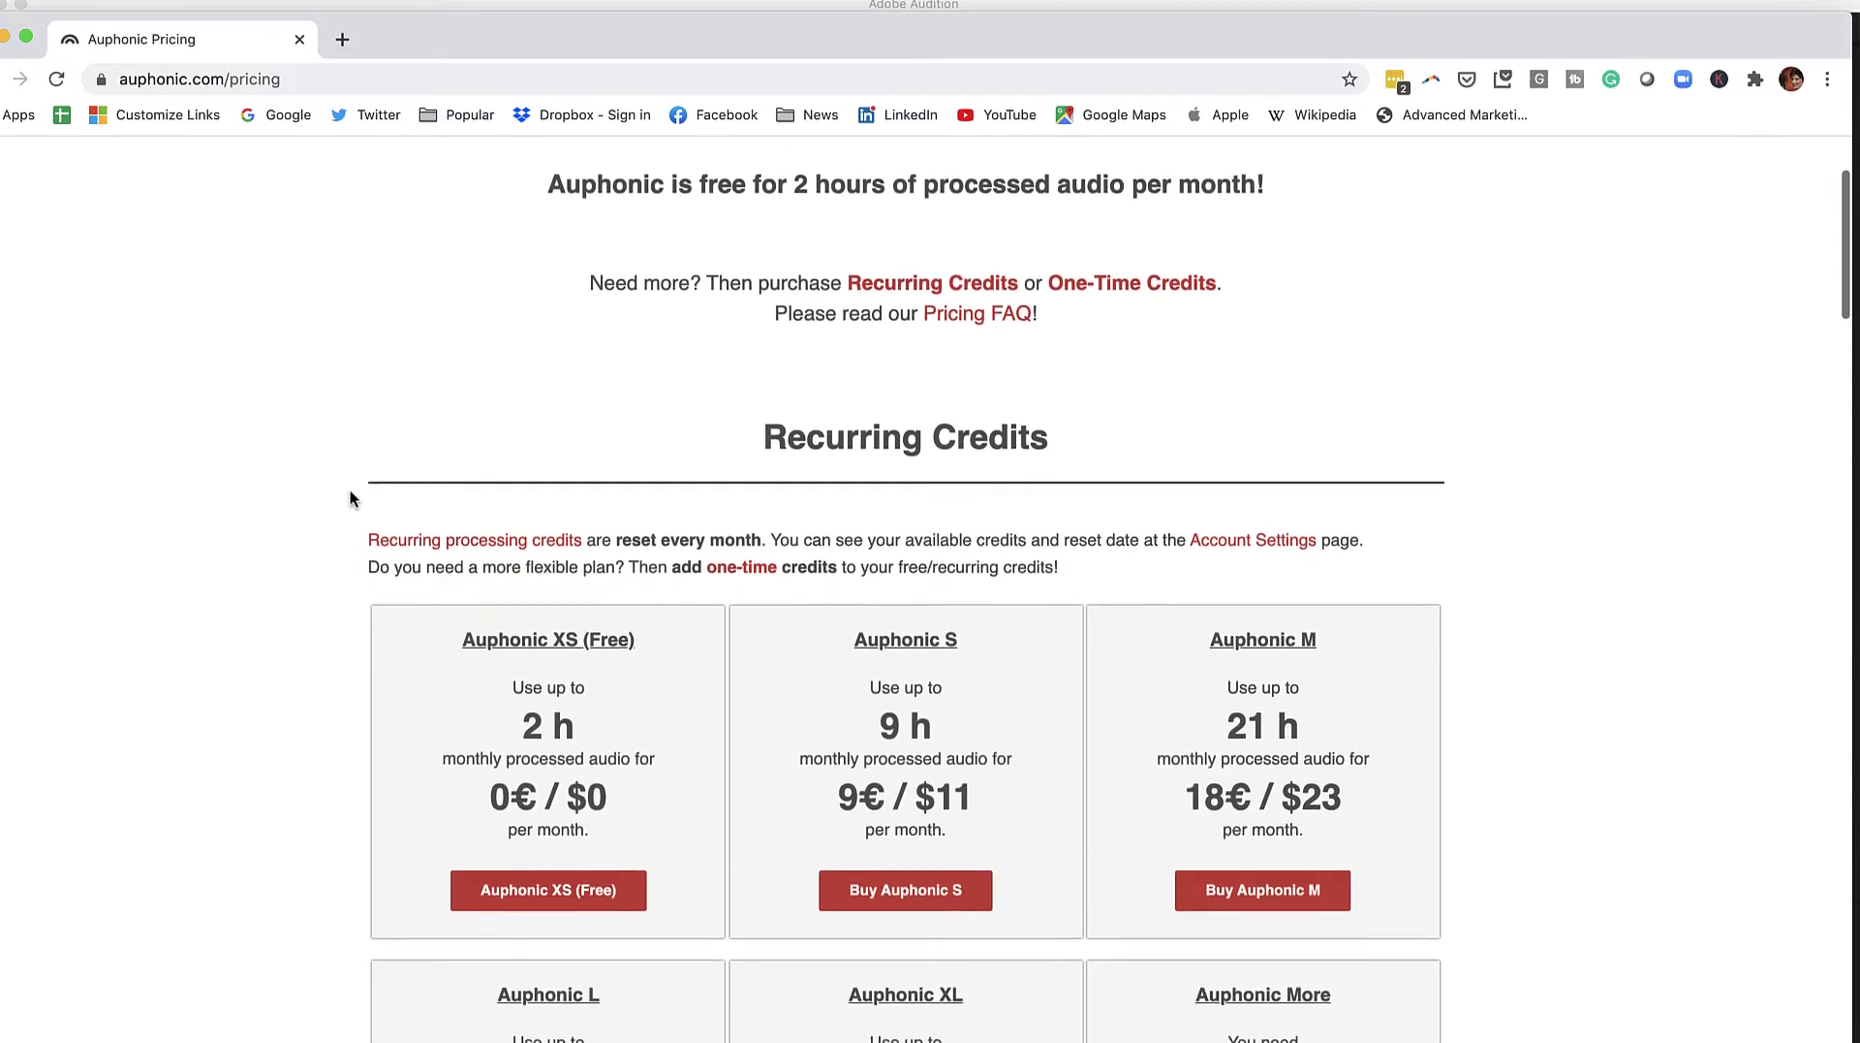
pyautogui.scroll(-2, 351, 497)
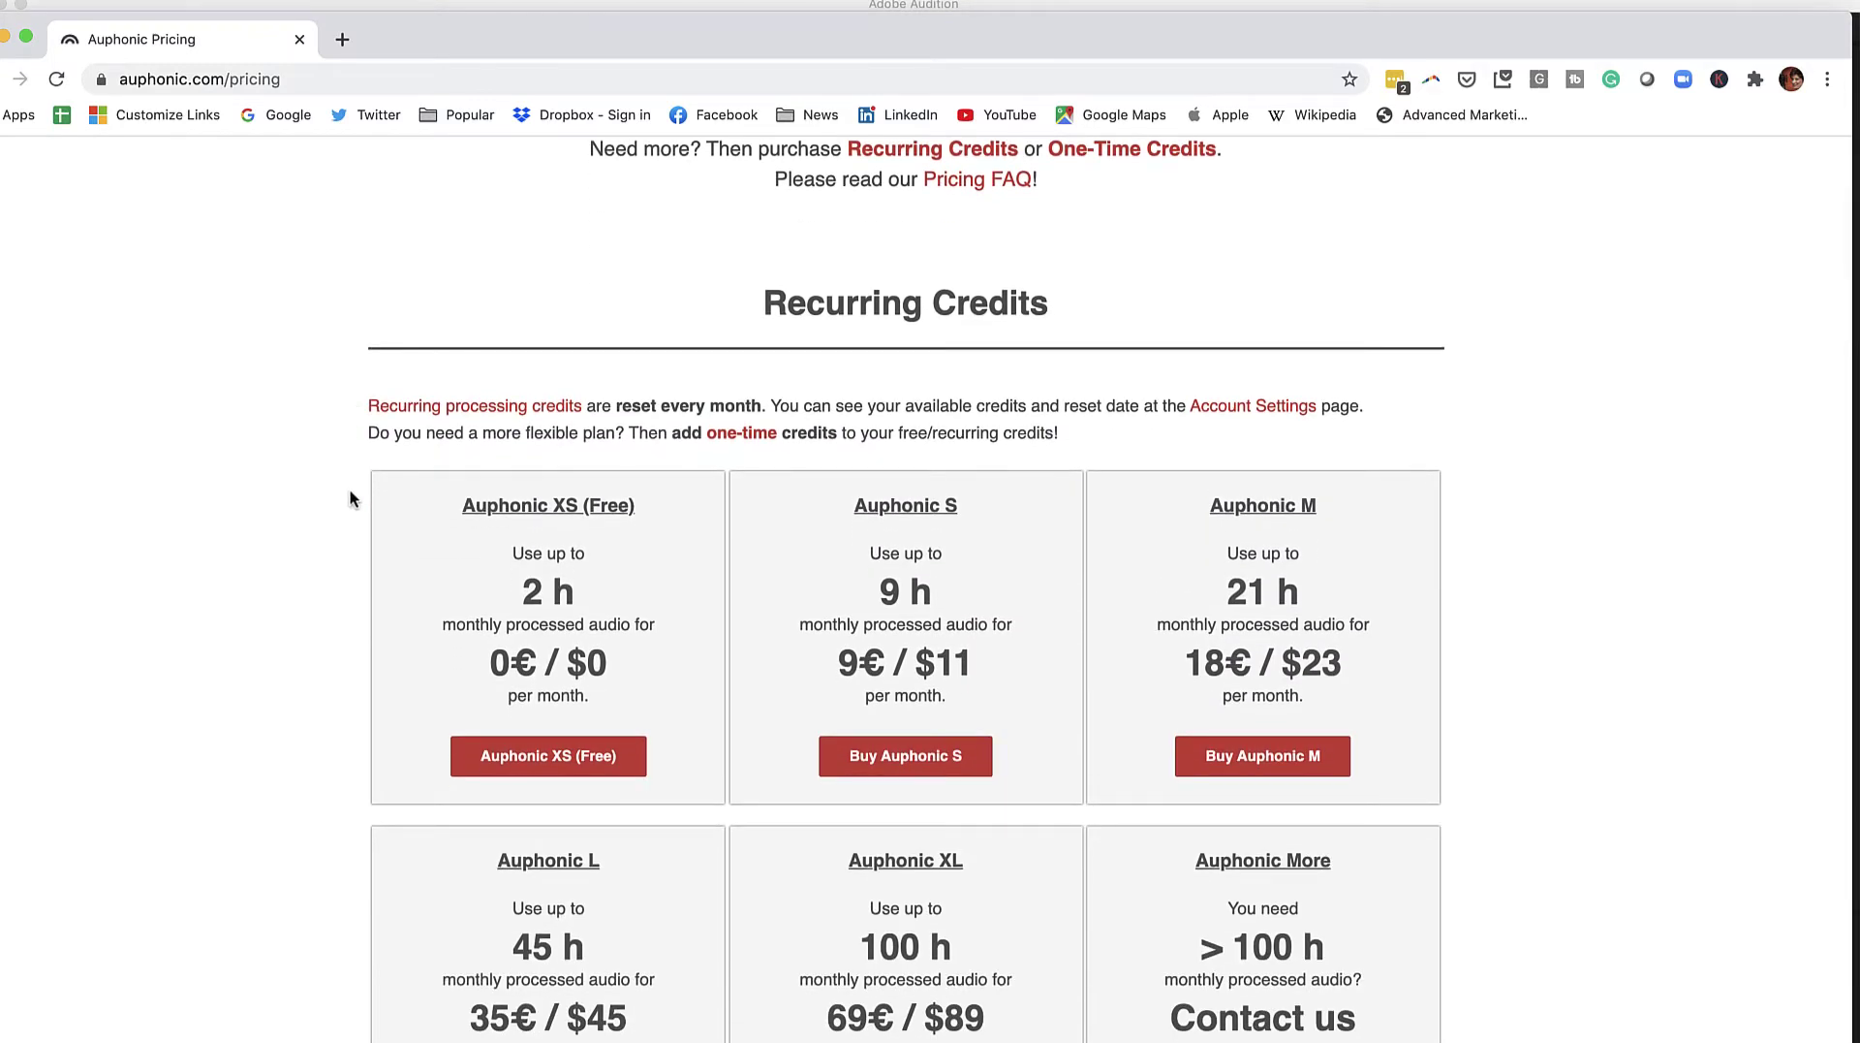
pyautogui.scroll(7, 350, 491)
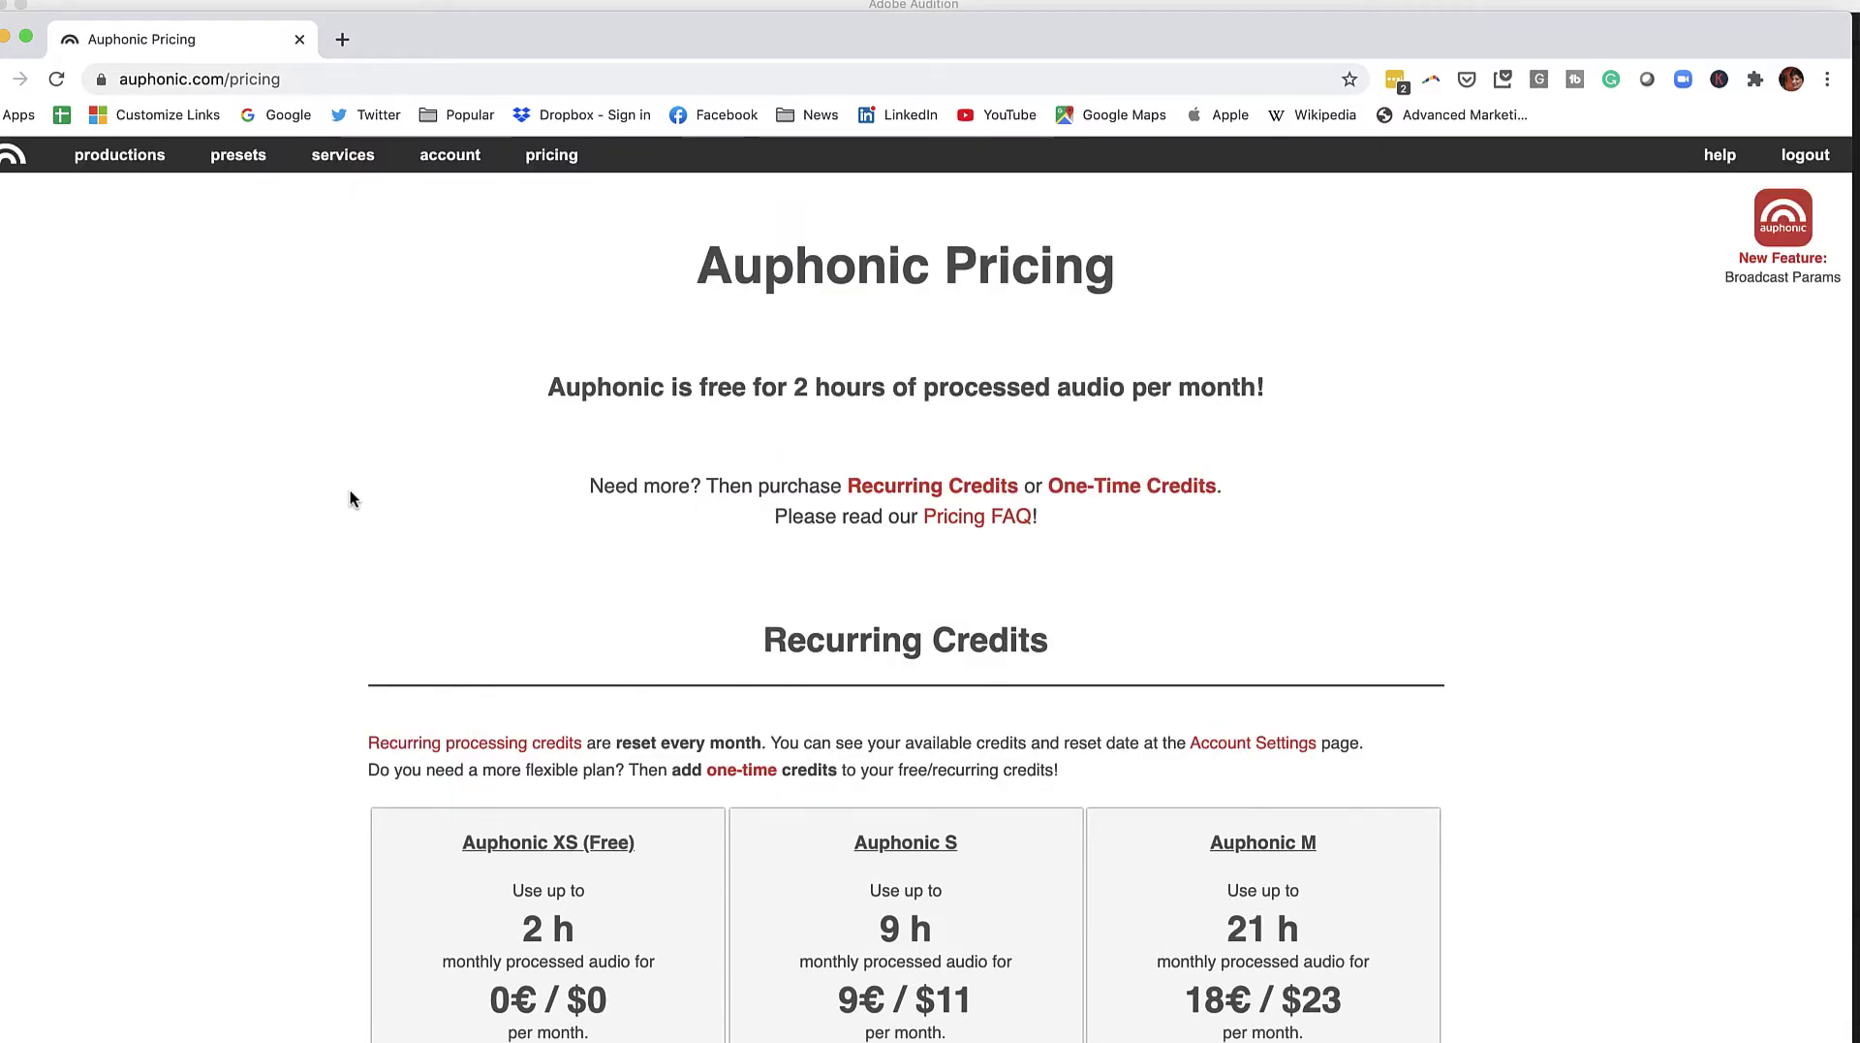
pyautogui.click(141, 173)
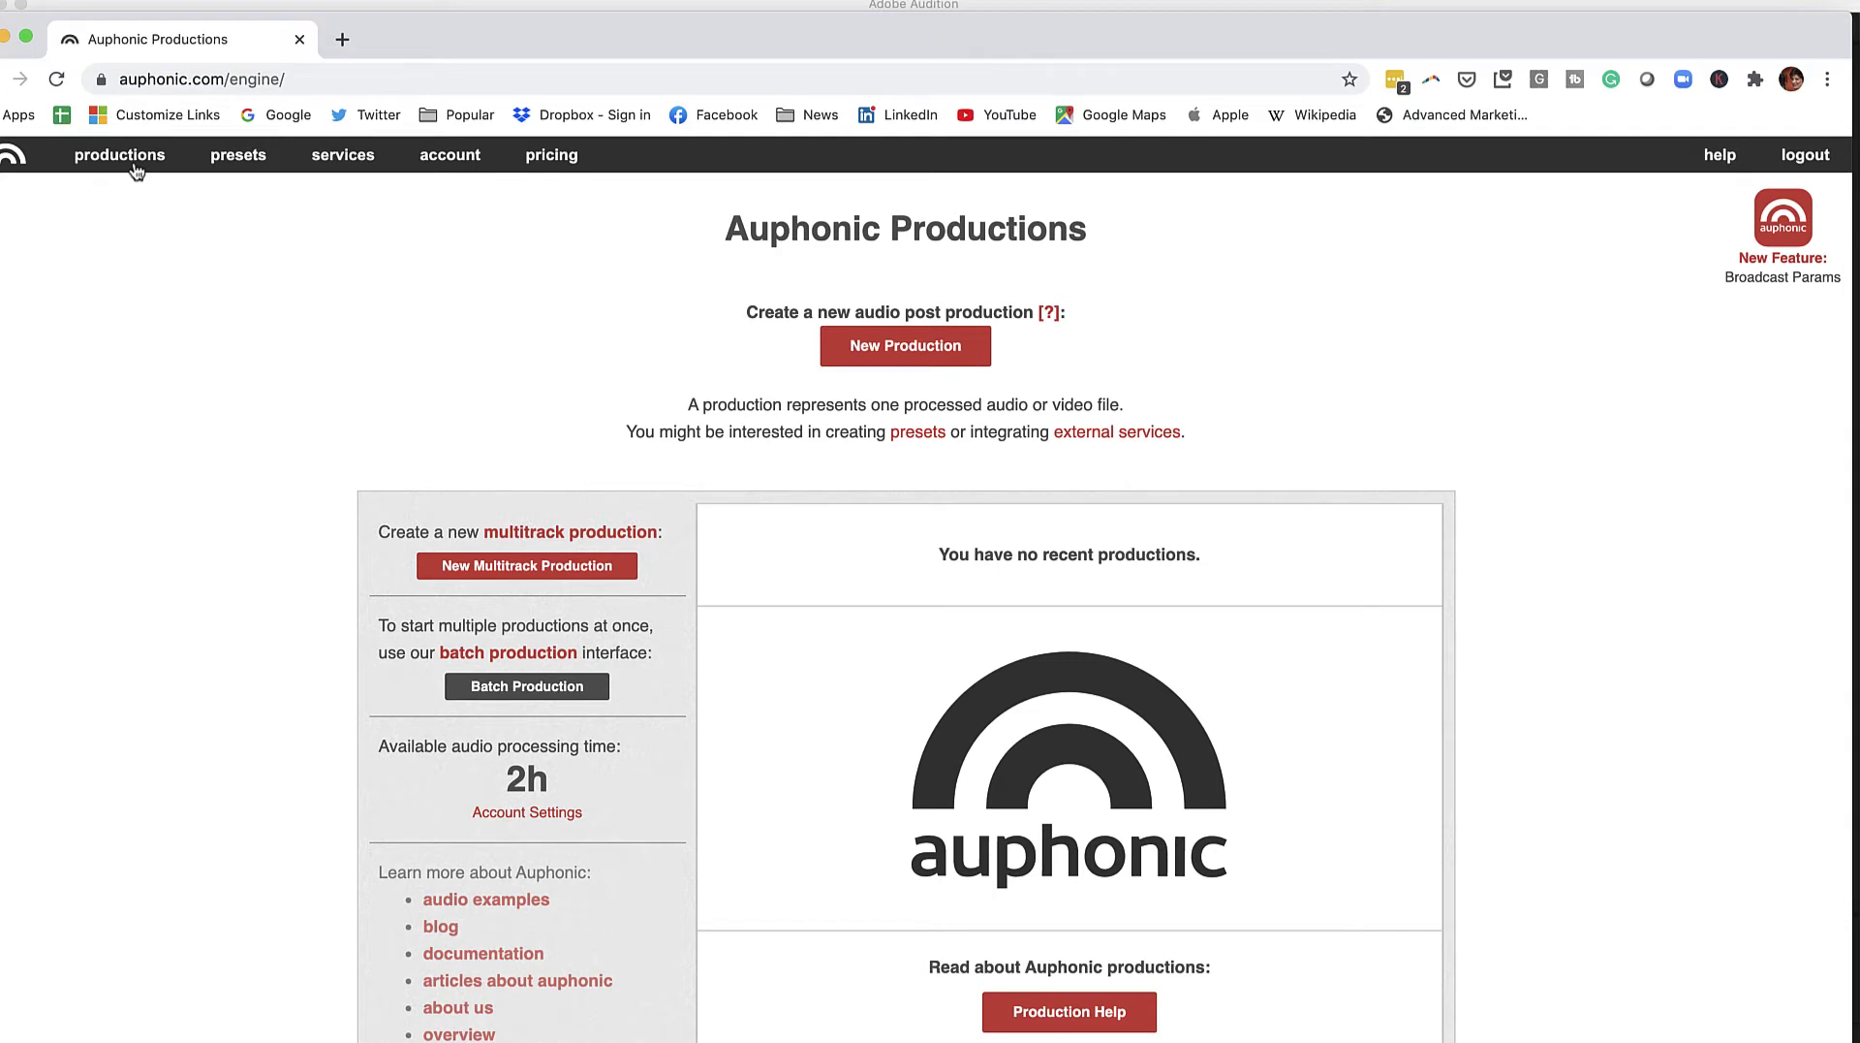
# Create a new Auphonic production with Track 1_001.wav as its source audio.
pyautogui.click(898, 349)
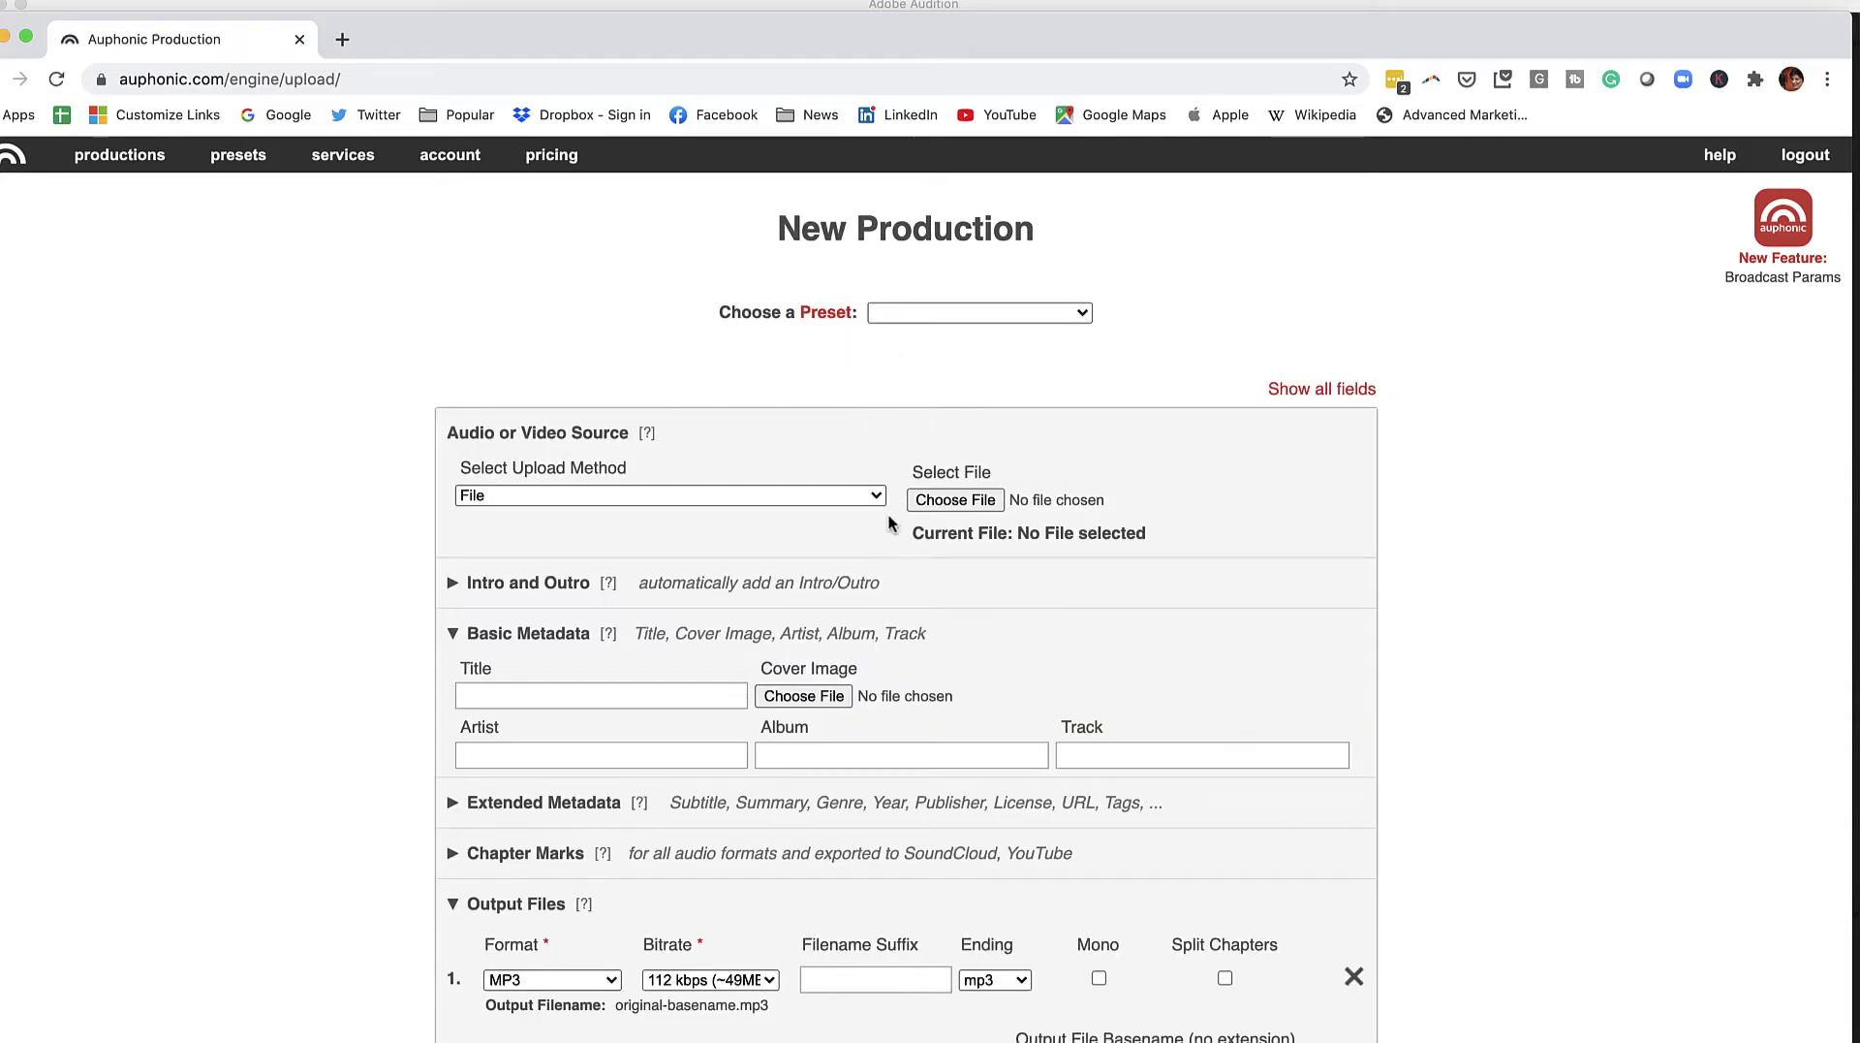
pyautogui.click(952, 508)
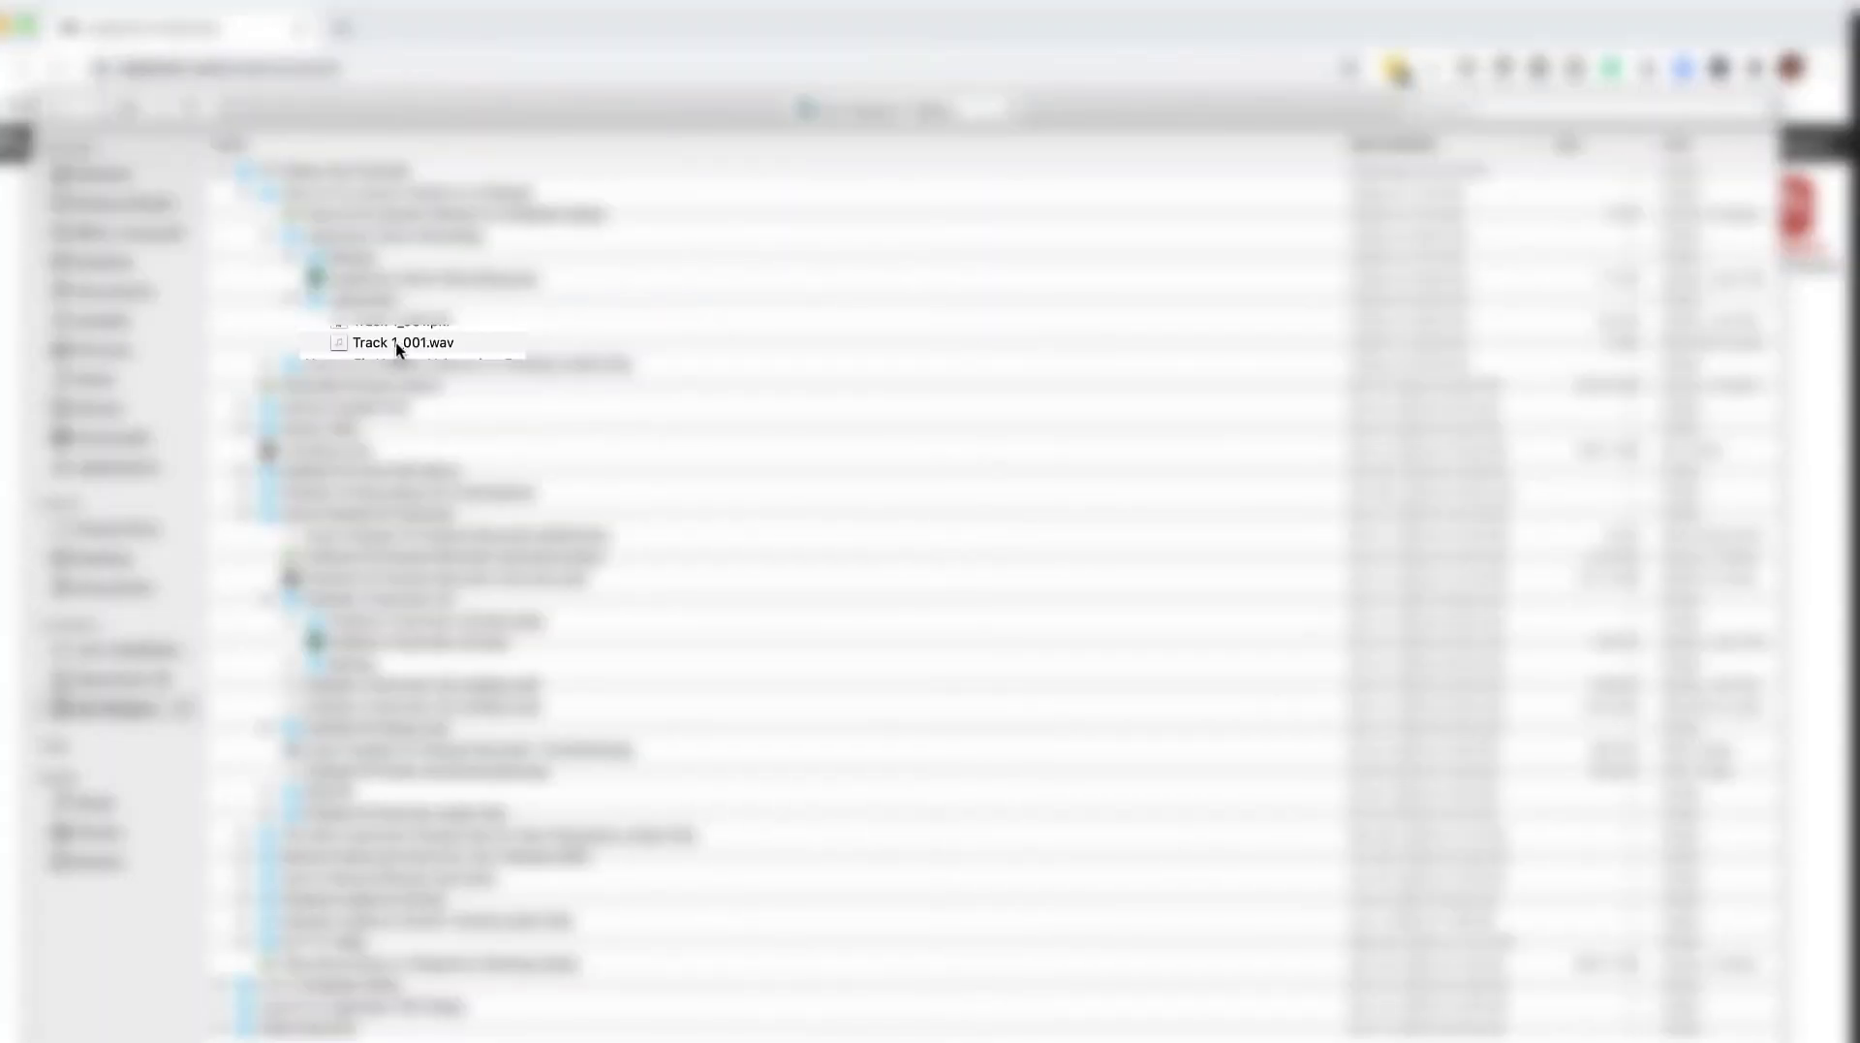
pyautogui.click(399, 344)
pyautogui.press('Return')
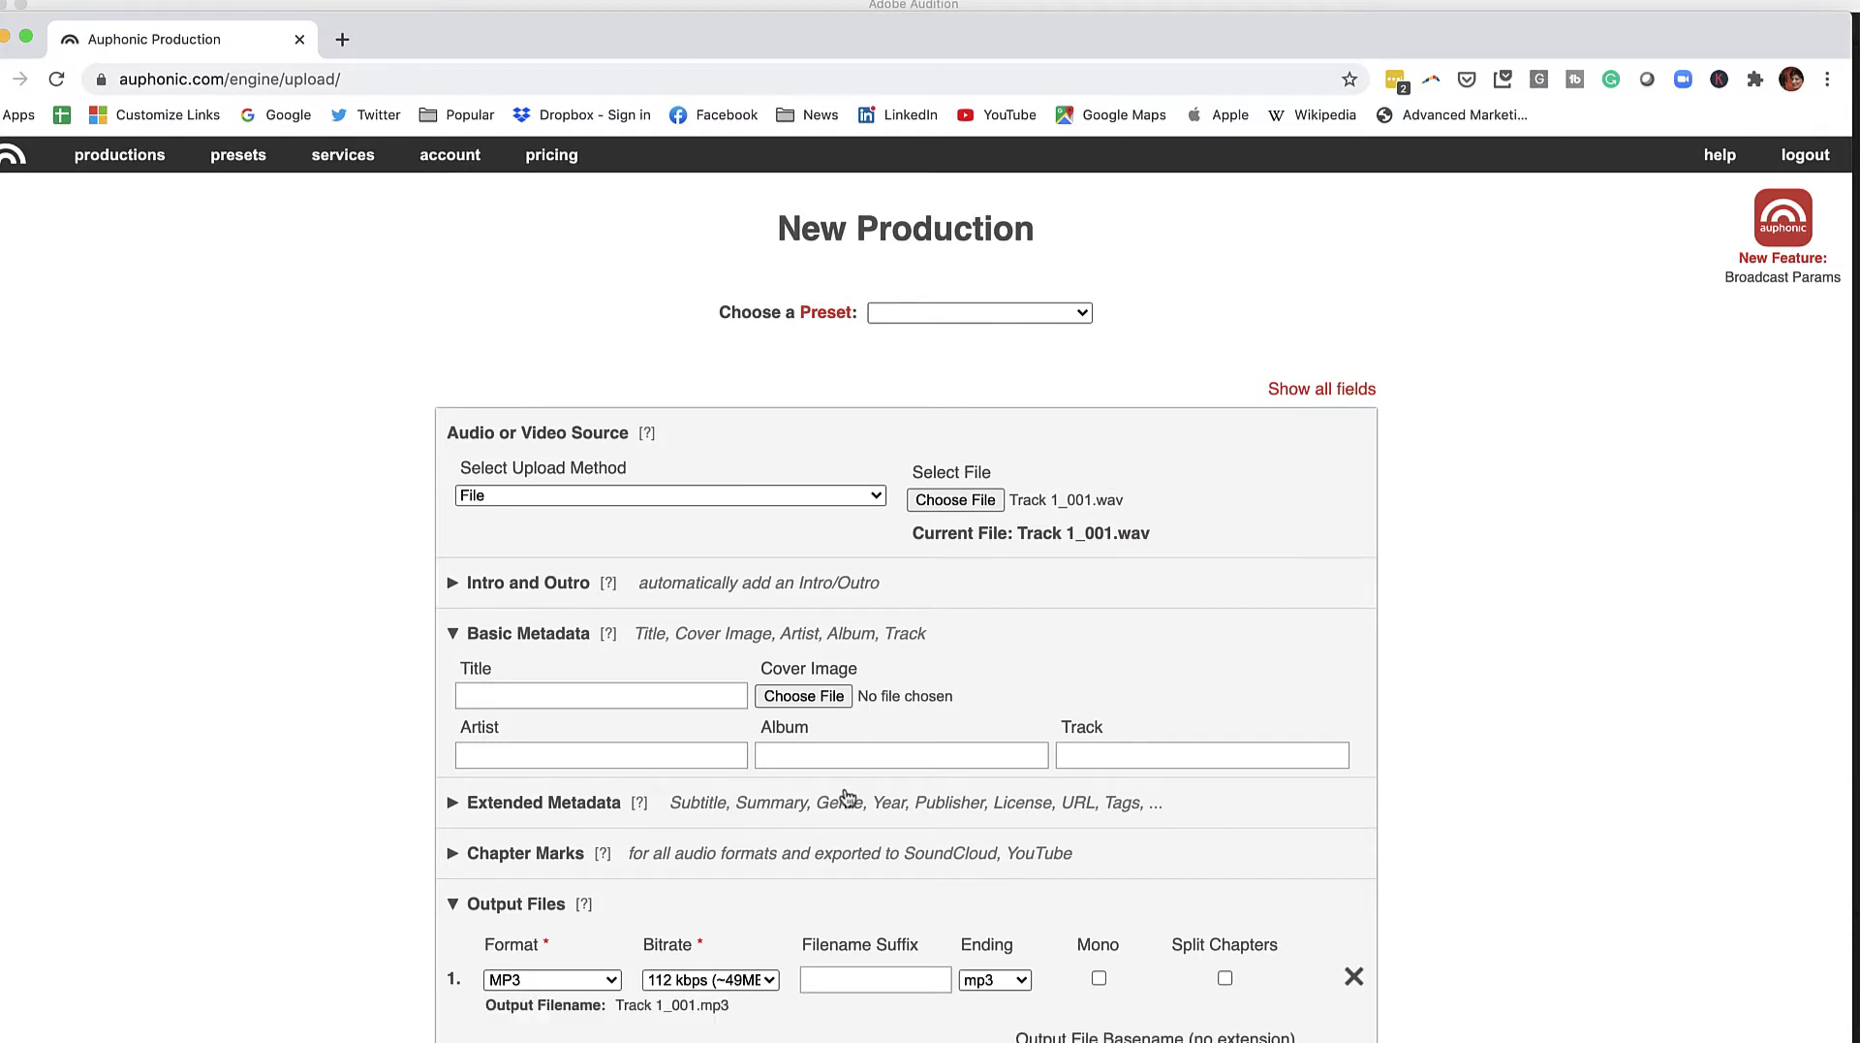
pyautogui.scroll(-1, 823, 839)
# Change the output file format from MP3 to WAV 16-bit PCM.
pyautogui.scroll(-5, 822, 839)
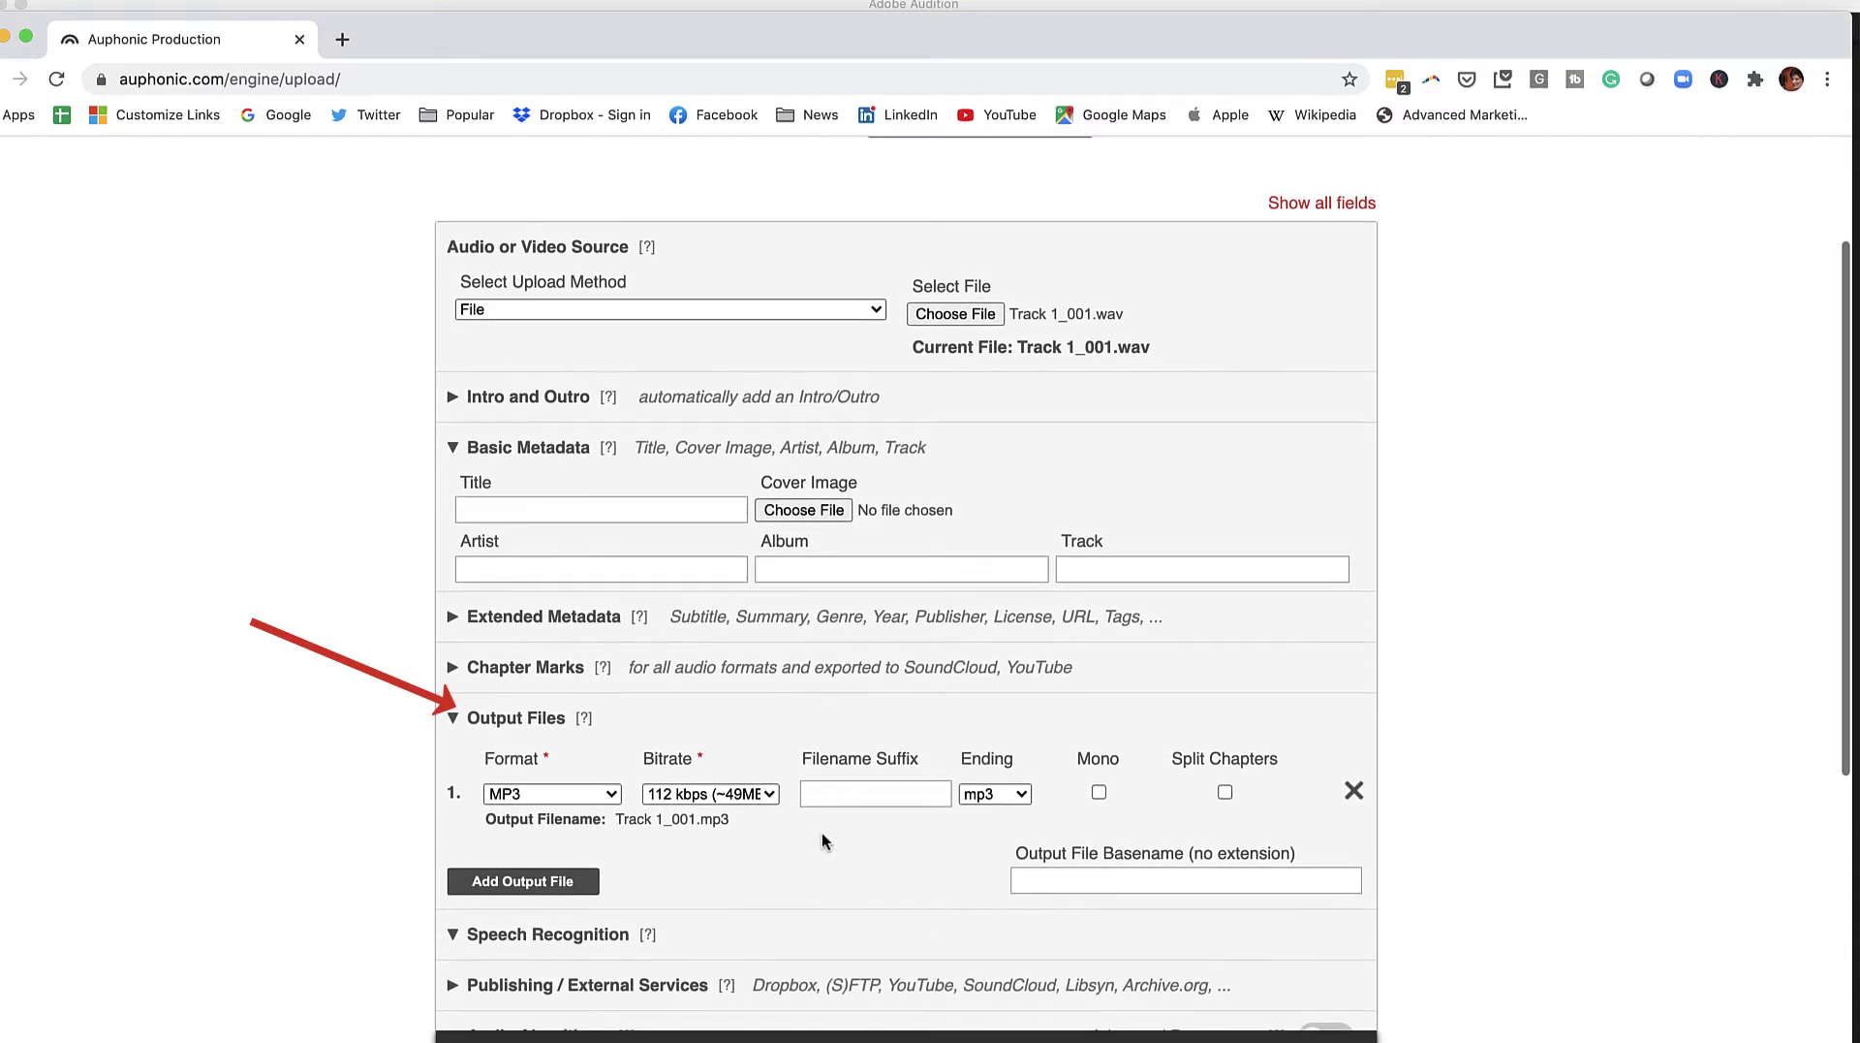
pyautogui.click(607, 794)
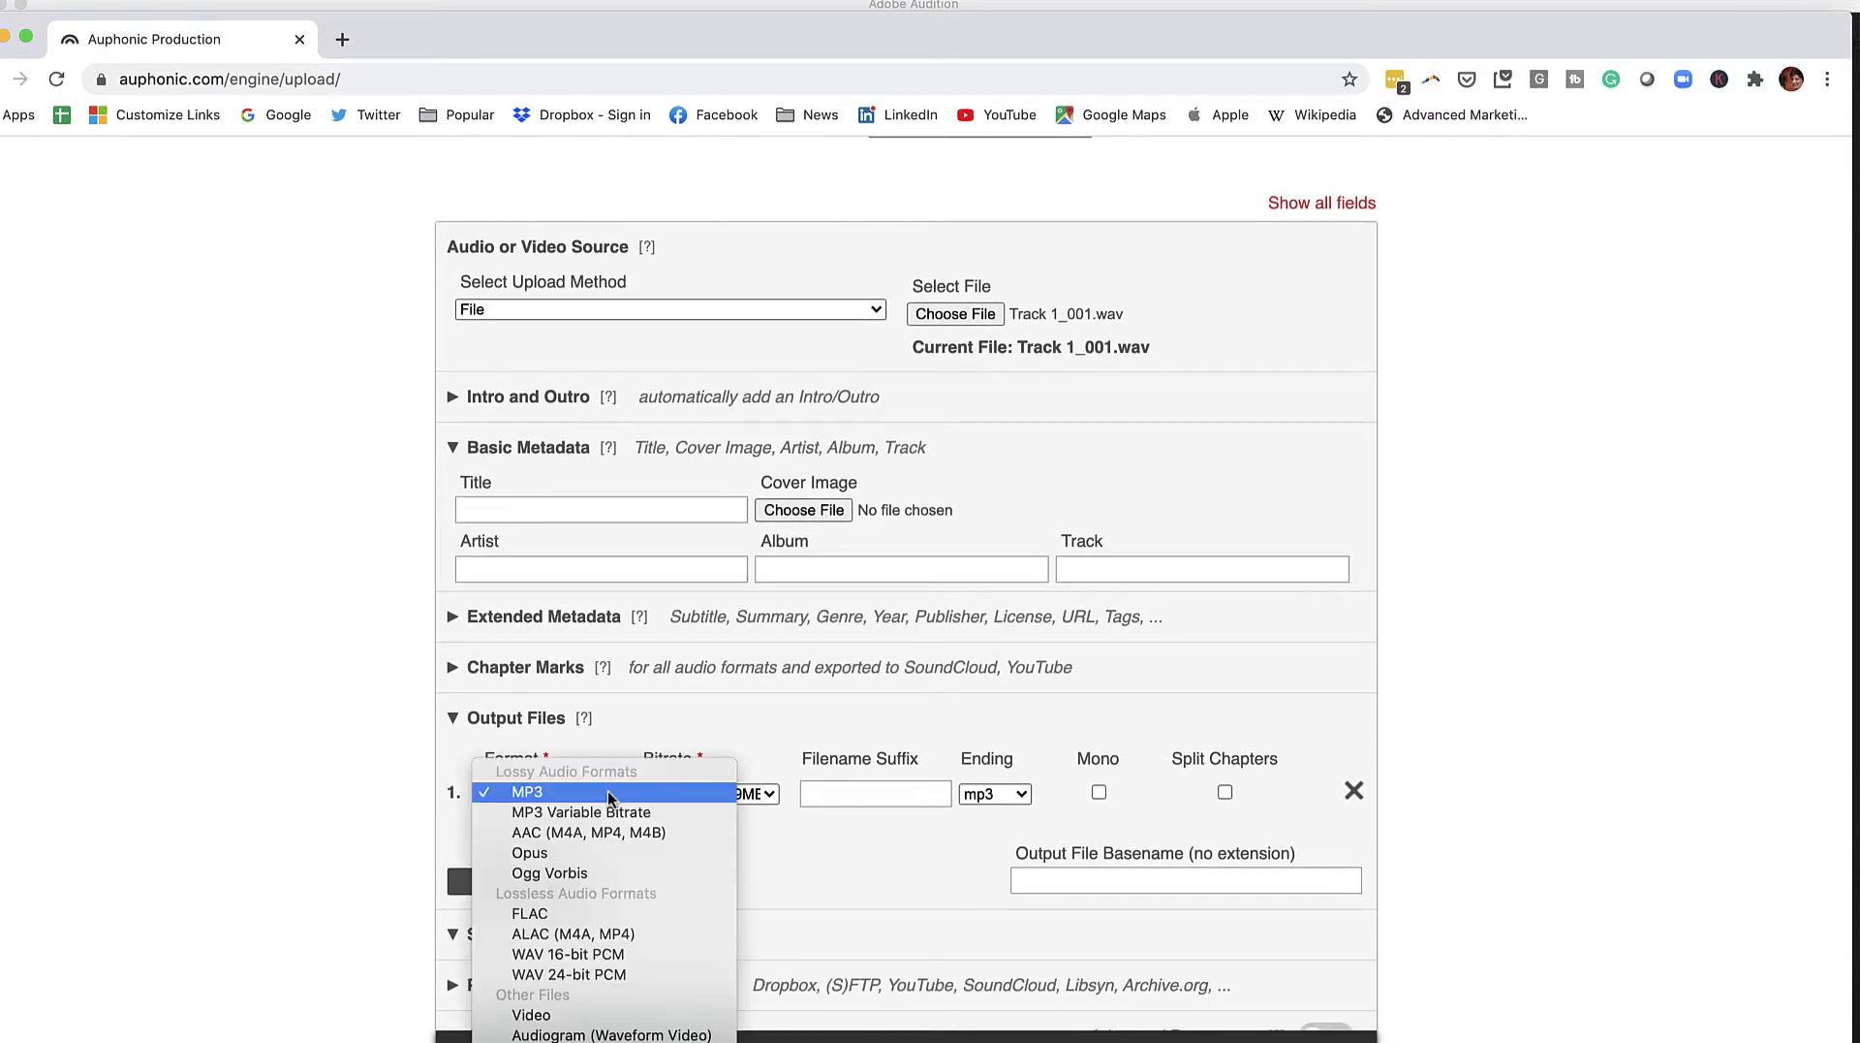
pyautogui.click(616, 954)
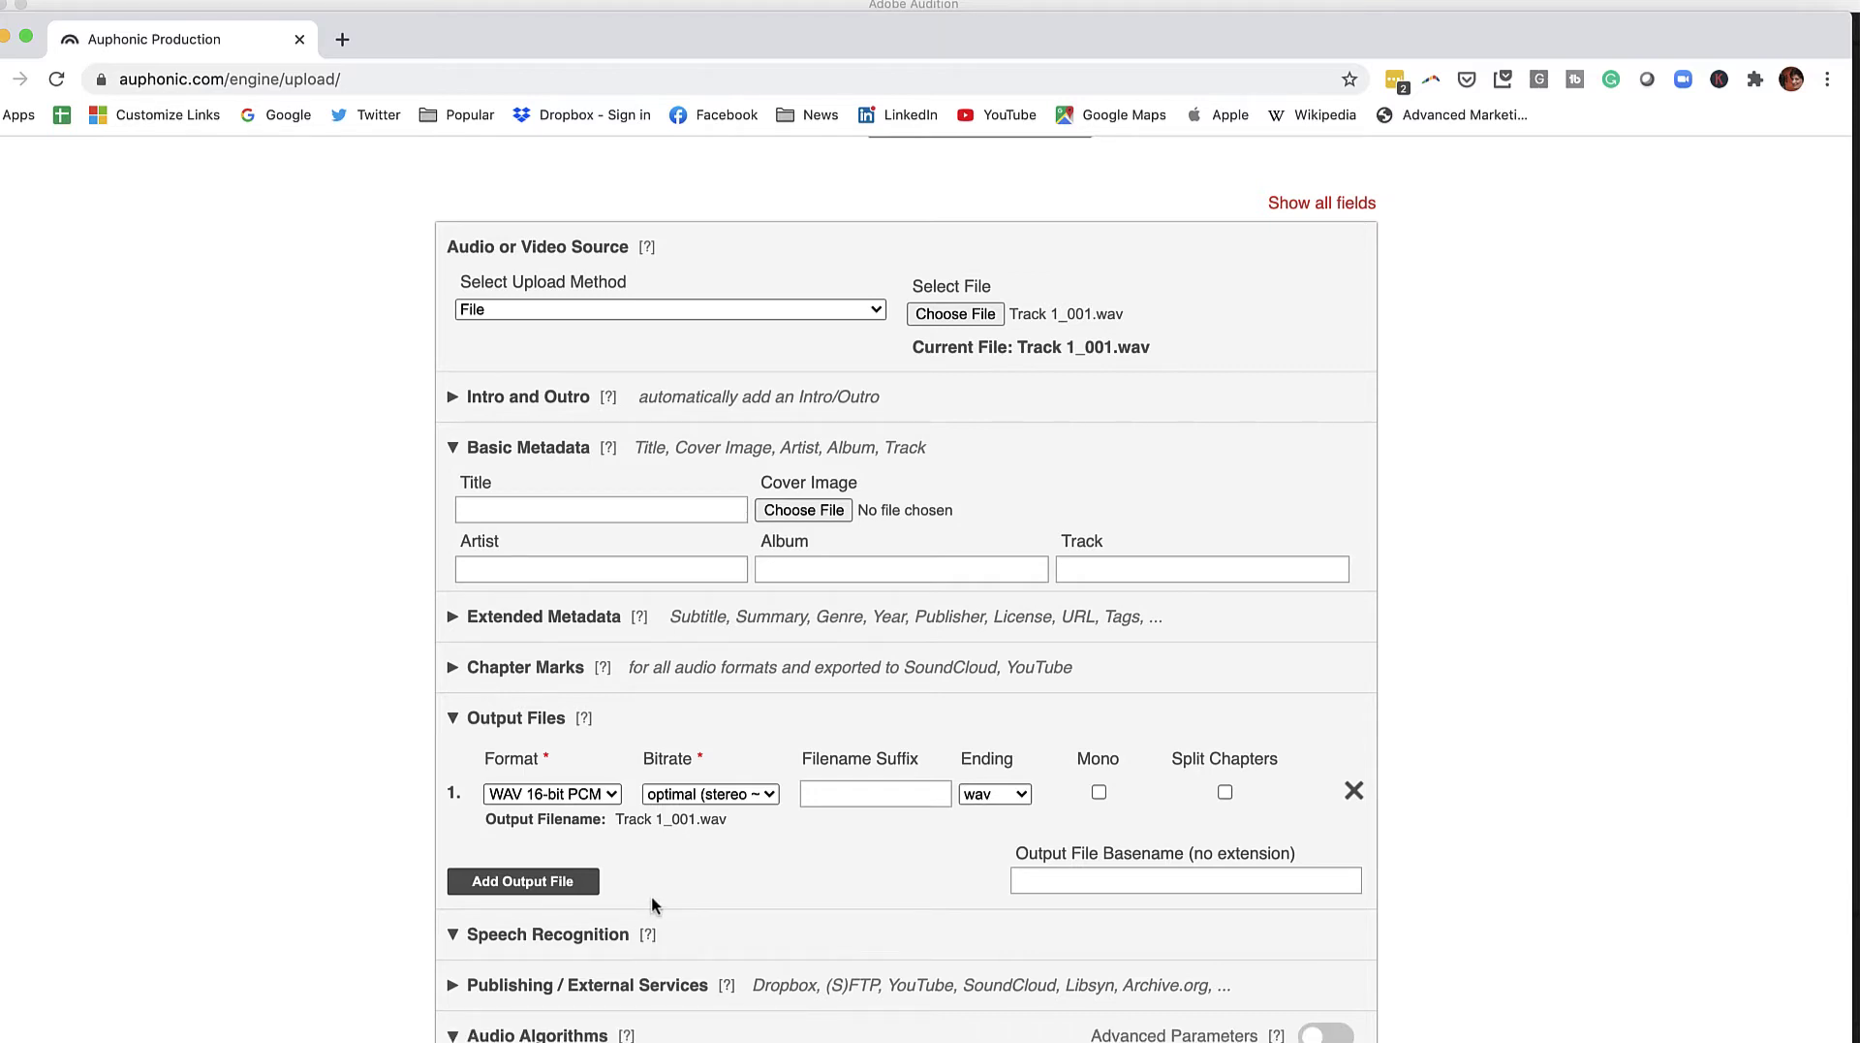
# Enable Noise and Hum Reduction and keep the loudness target at -16 LUFS.
pyautogui.scroll(-5, 652, 903)
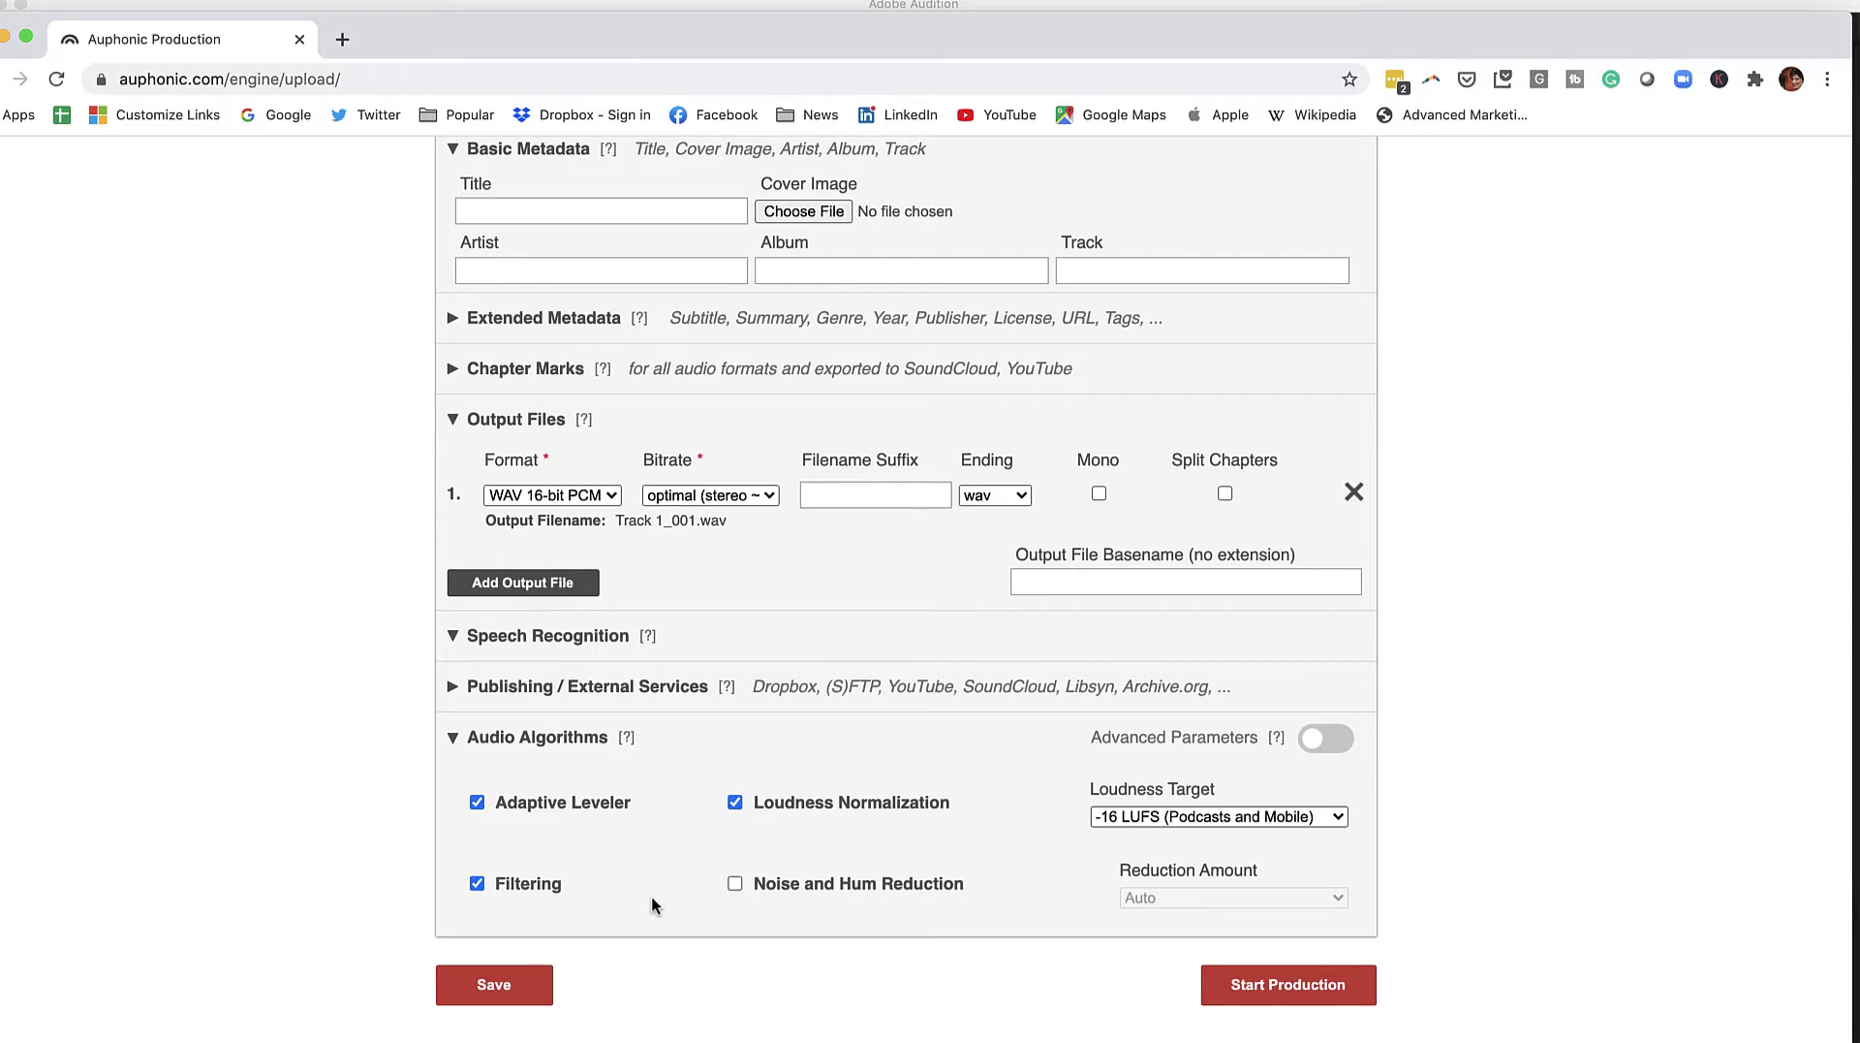
pyautogui.moveTo(548, 811)
pyautogui.moveTo(491, 901)
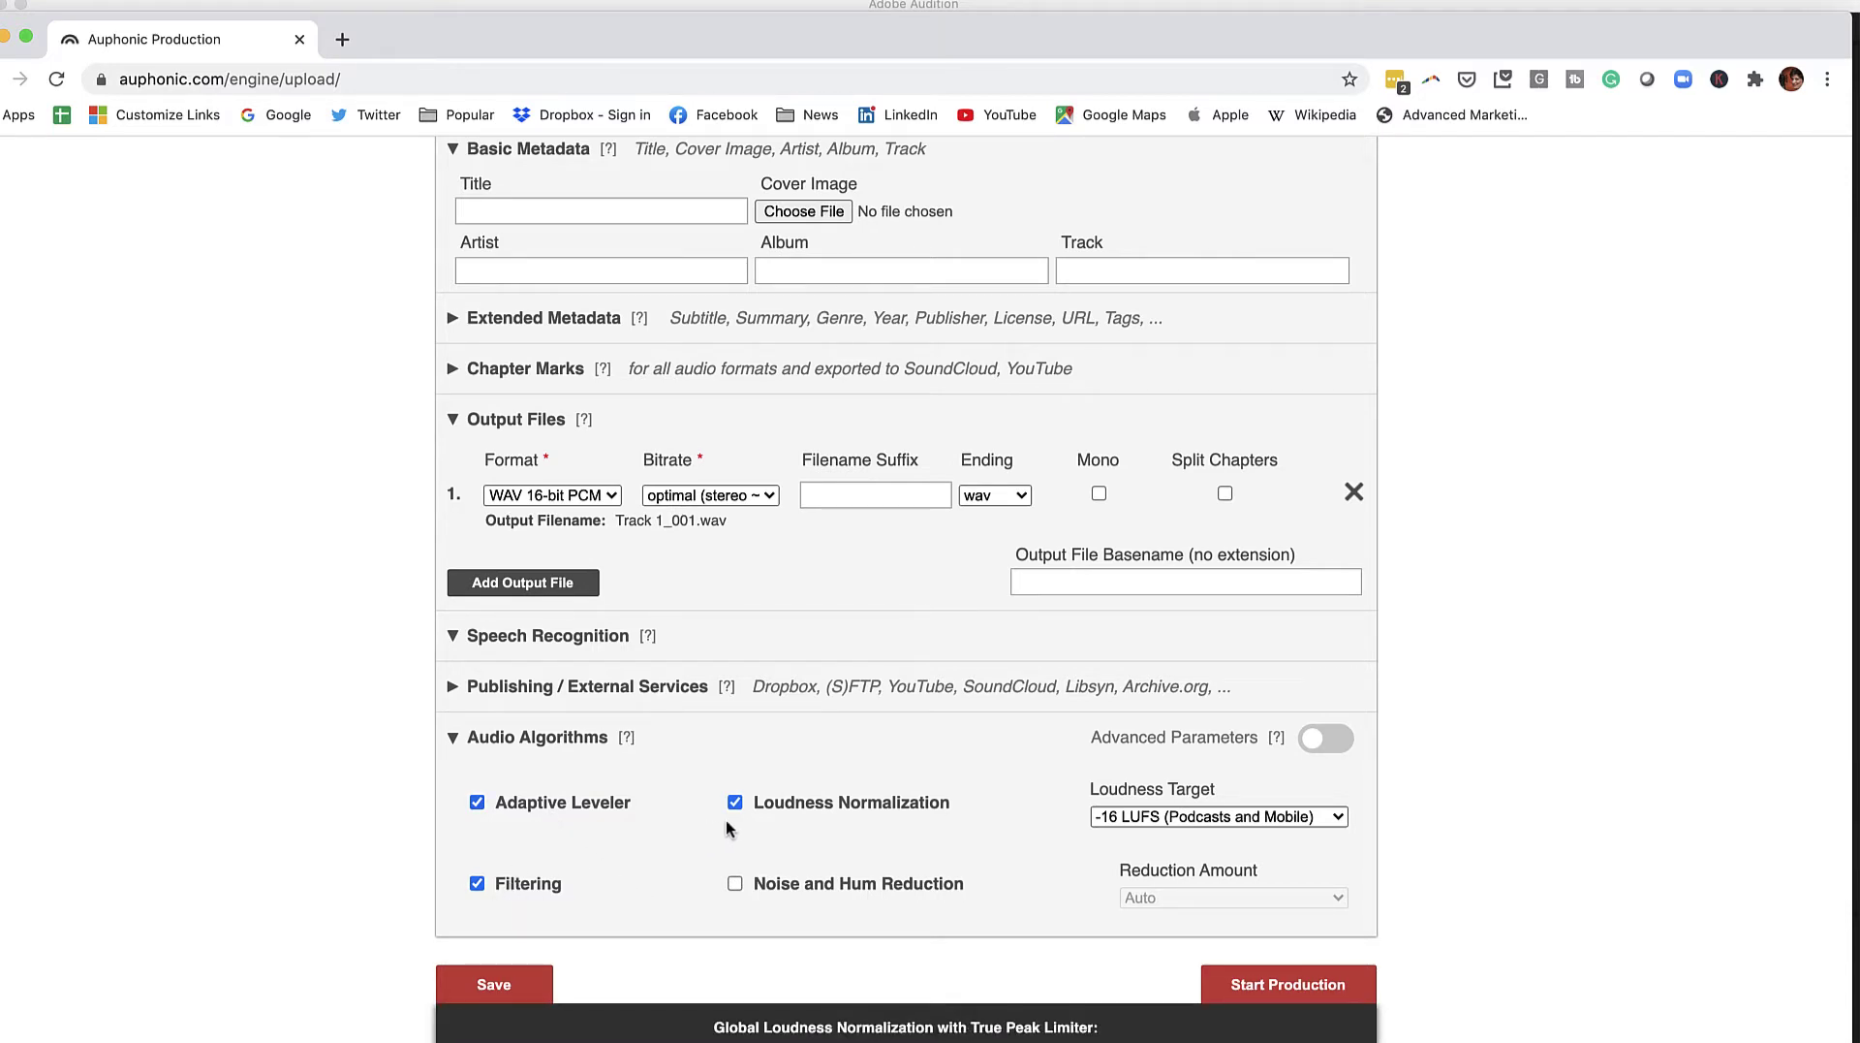
pyautogui.moveTo(733, 890)
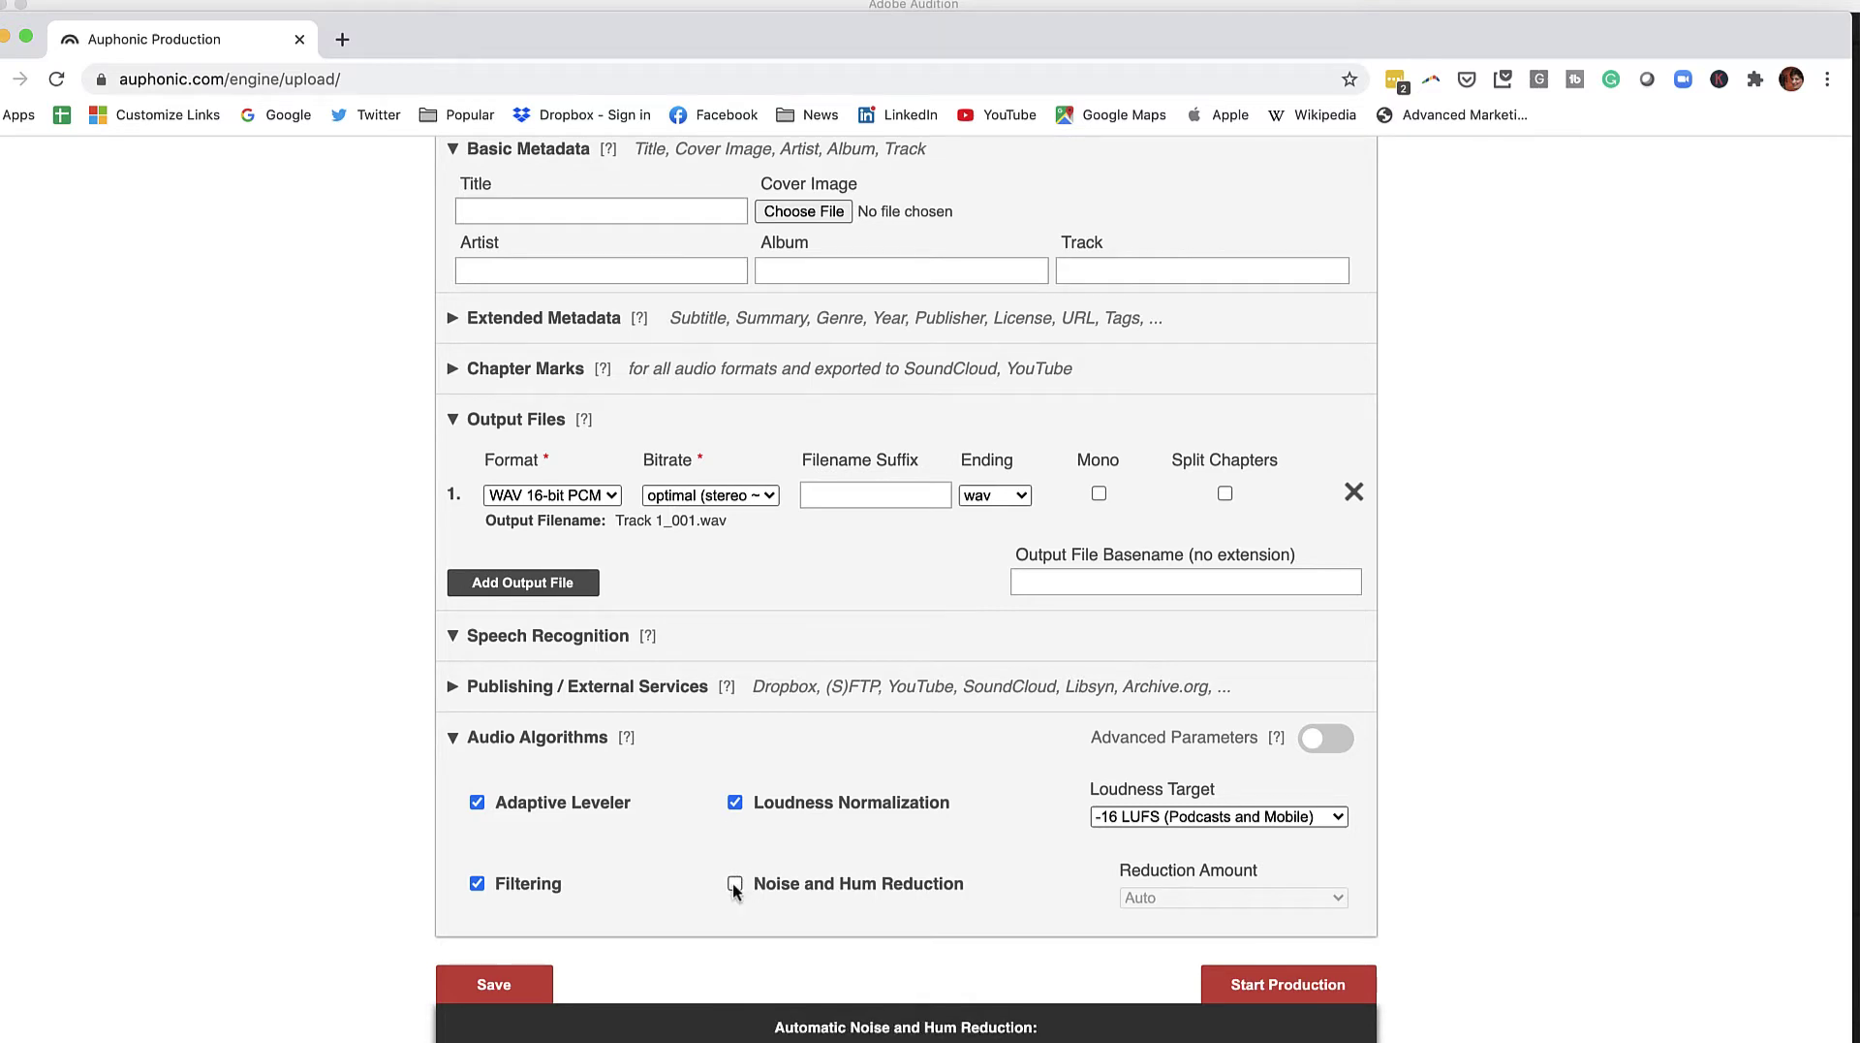
pyautogui.click(734, 884)
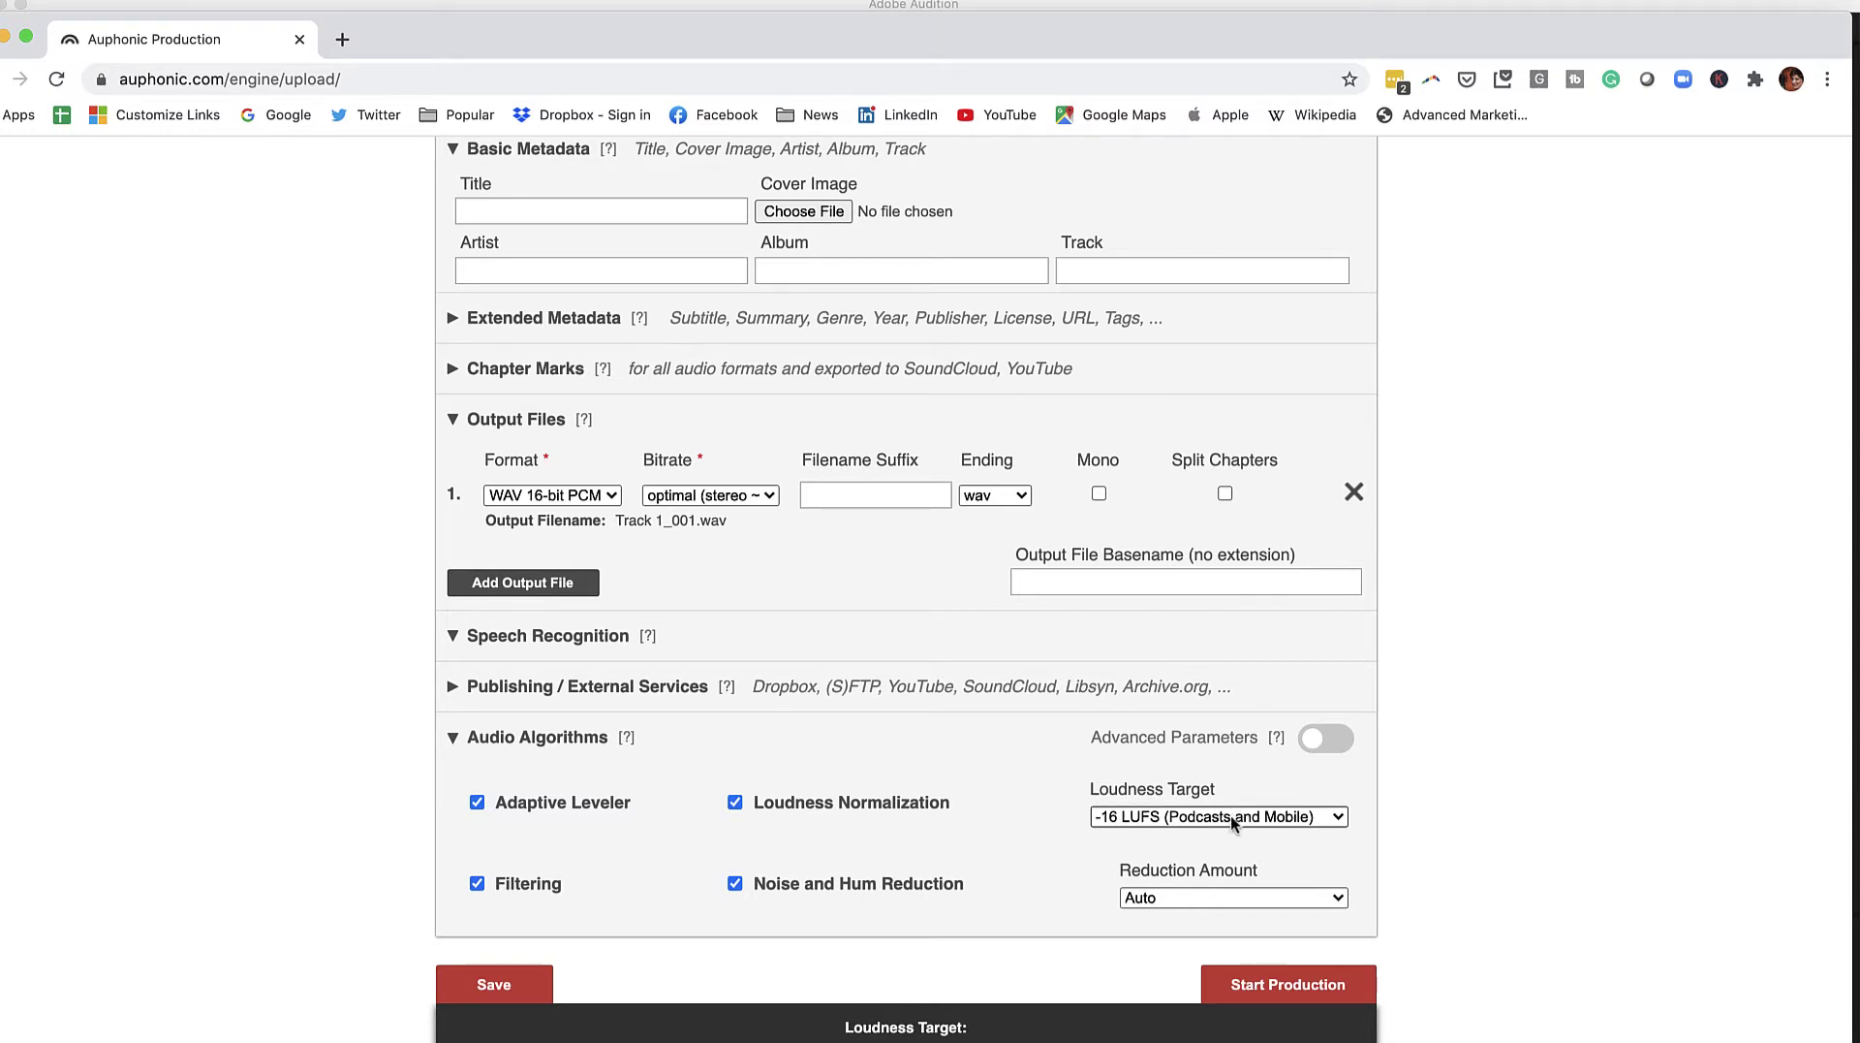
pyautogui.click(1338, 823)
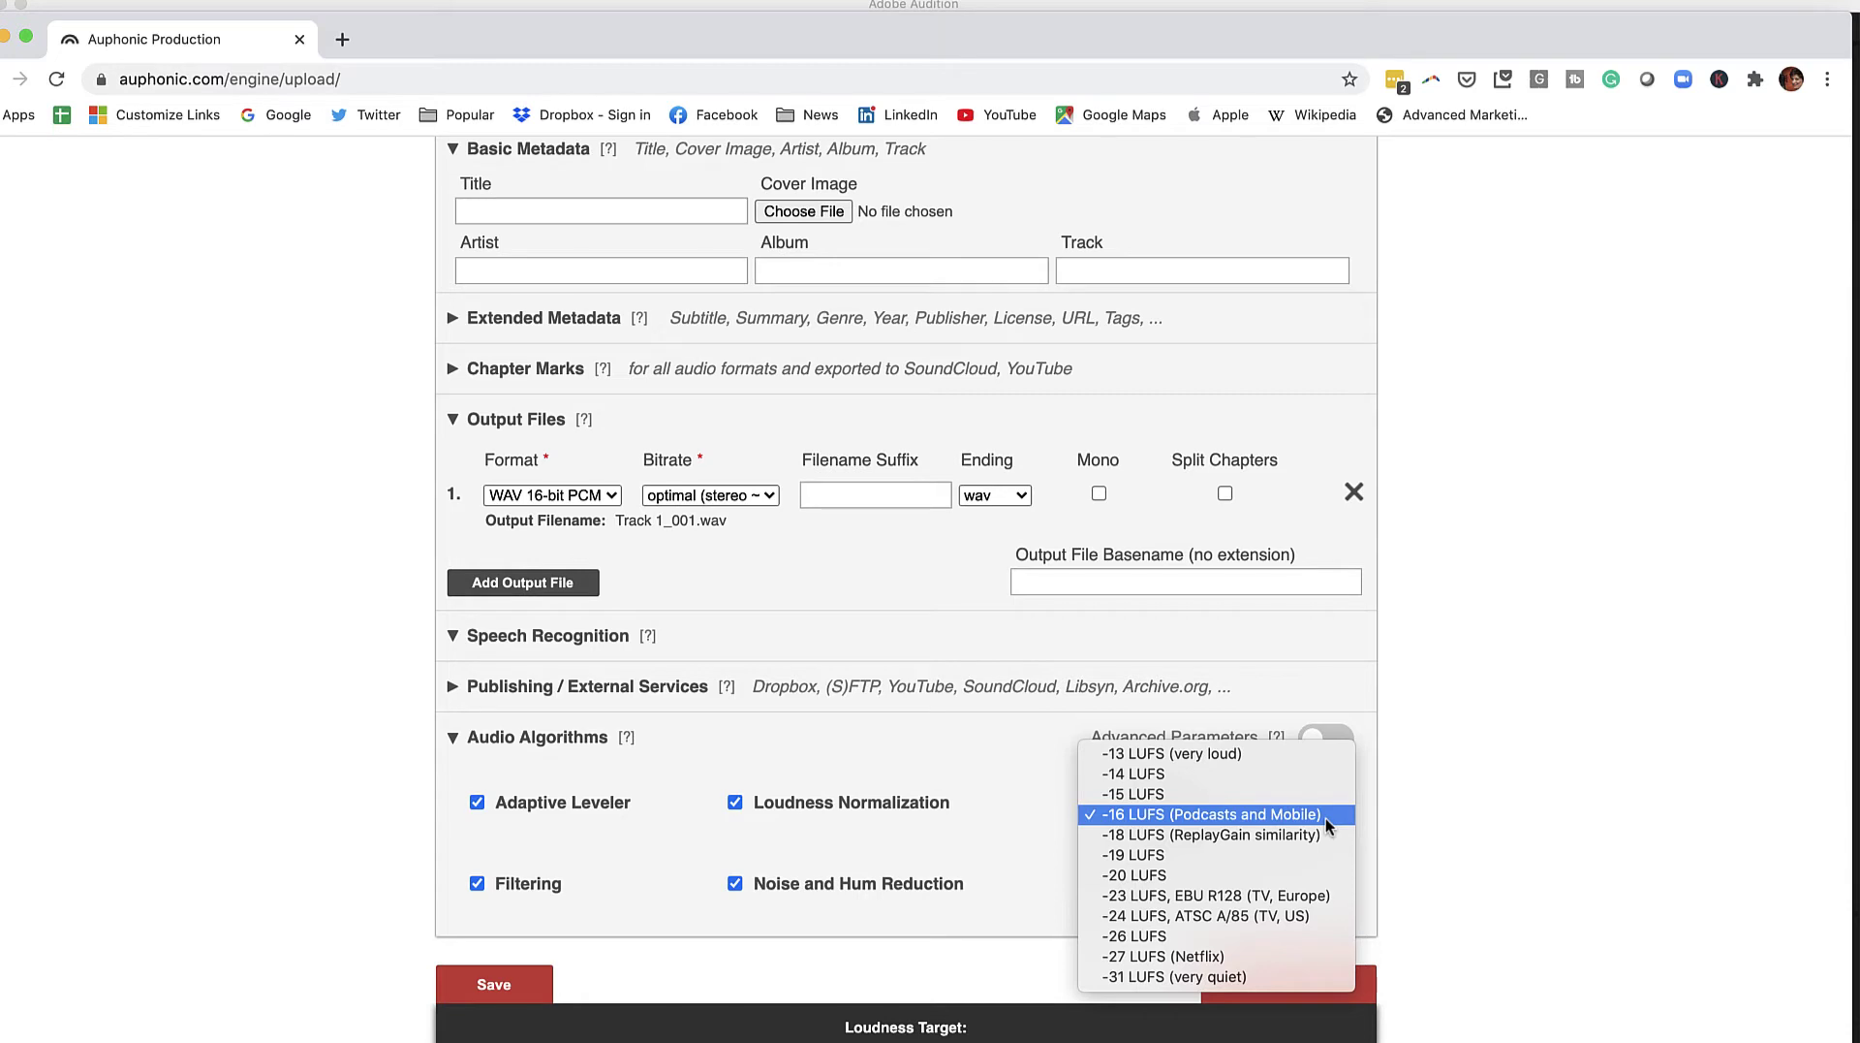
pyautogui.click(1325, 818)
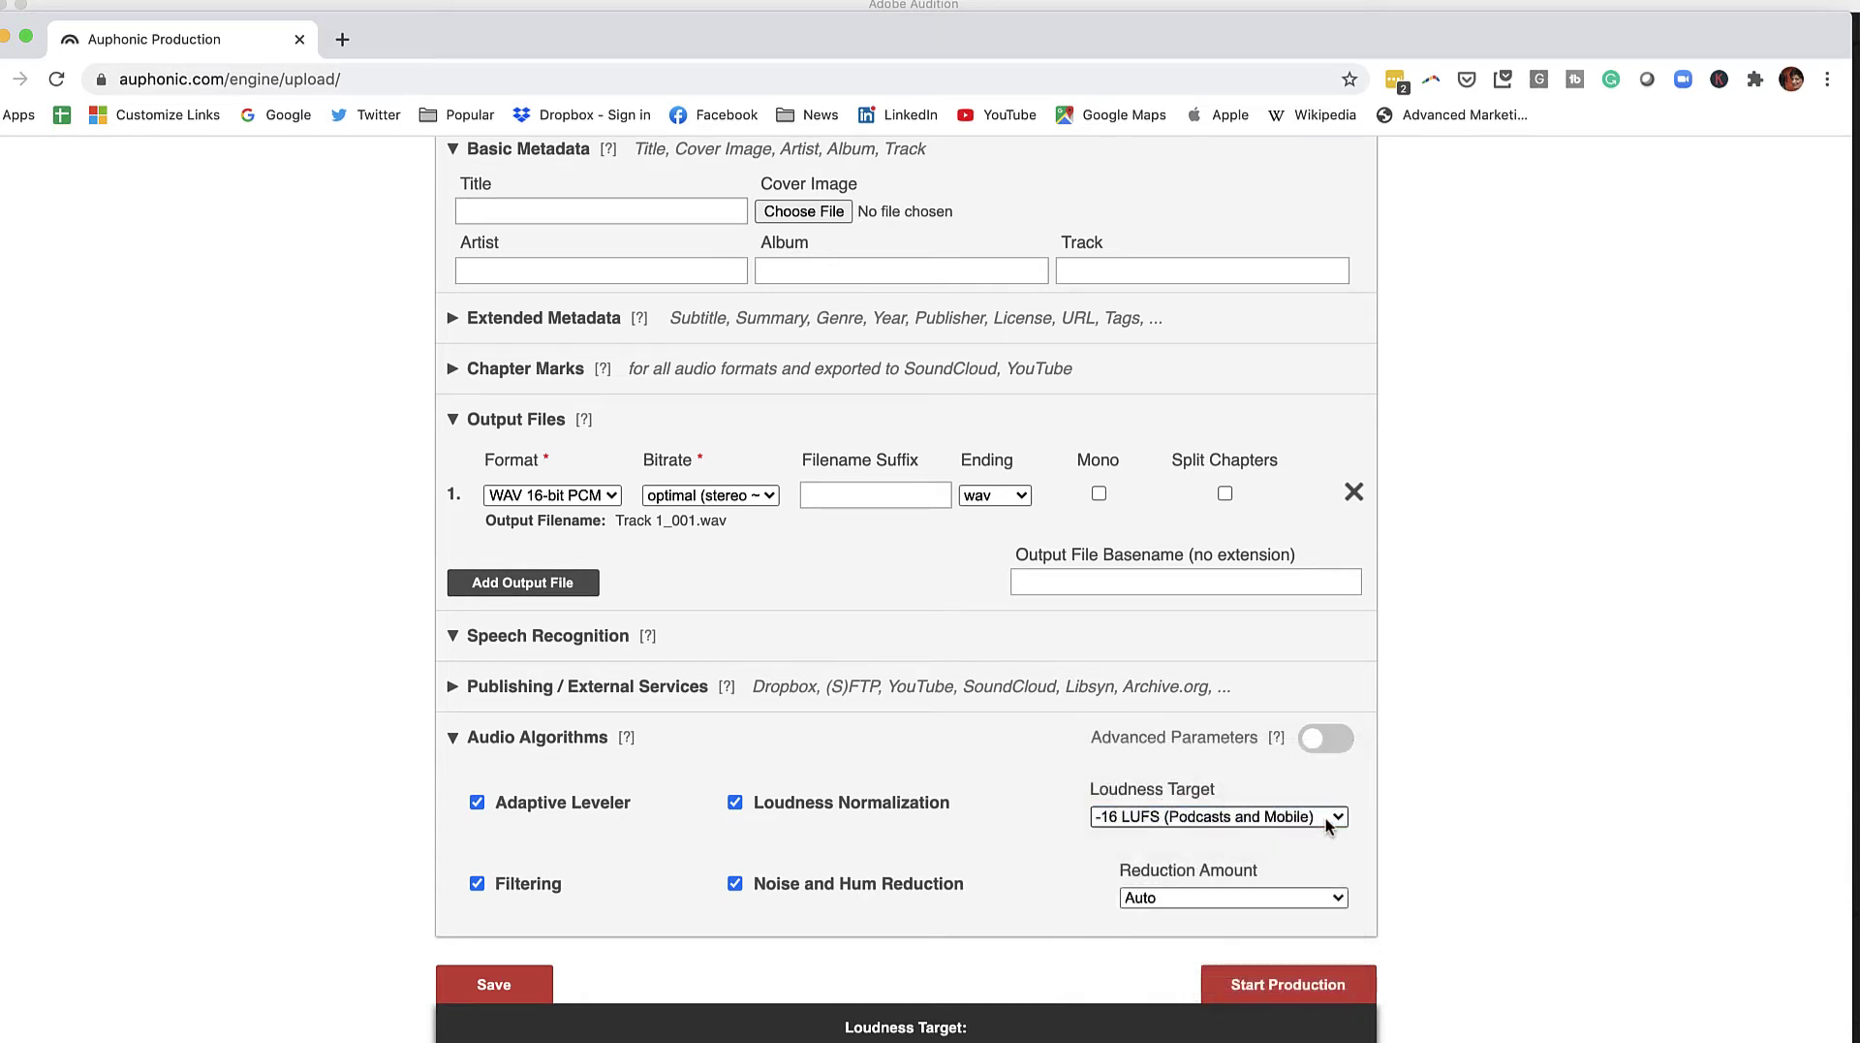
pyautogui.scroll(-2, 1279, 822)
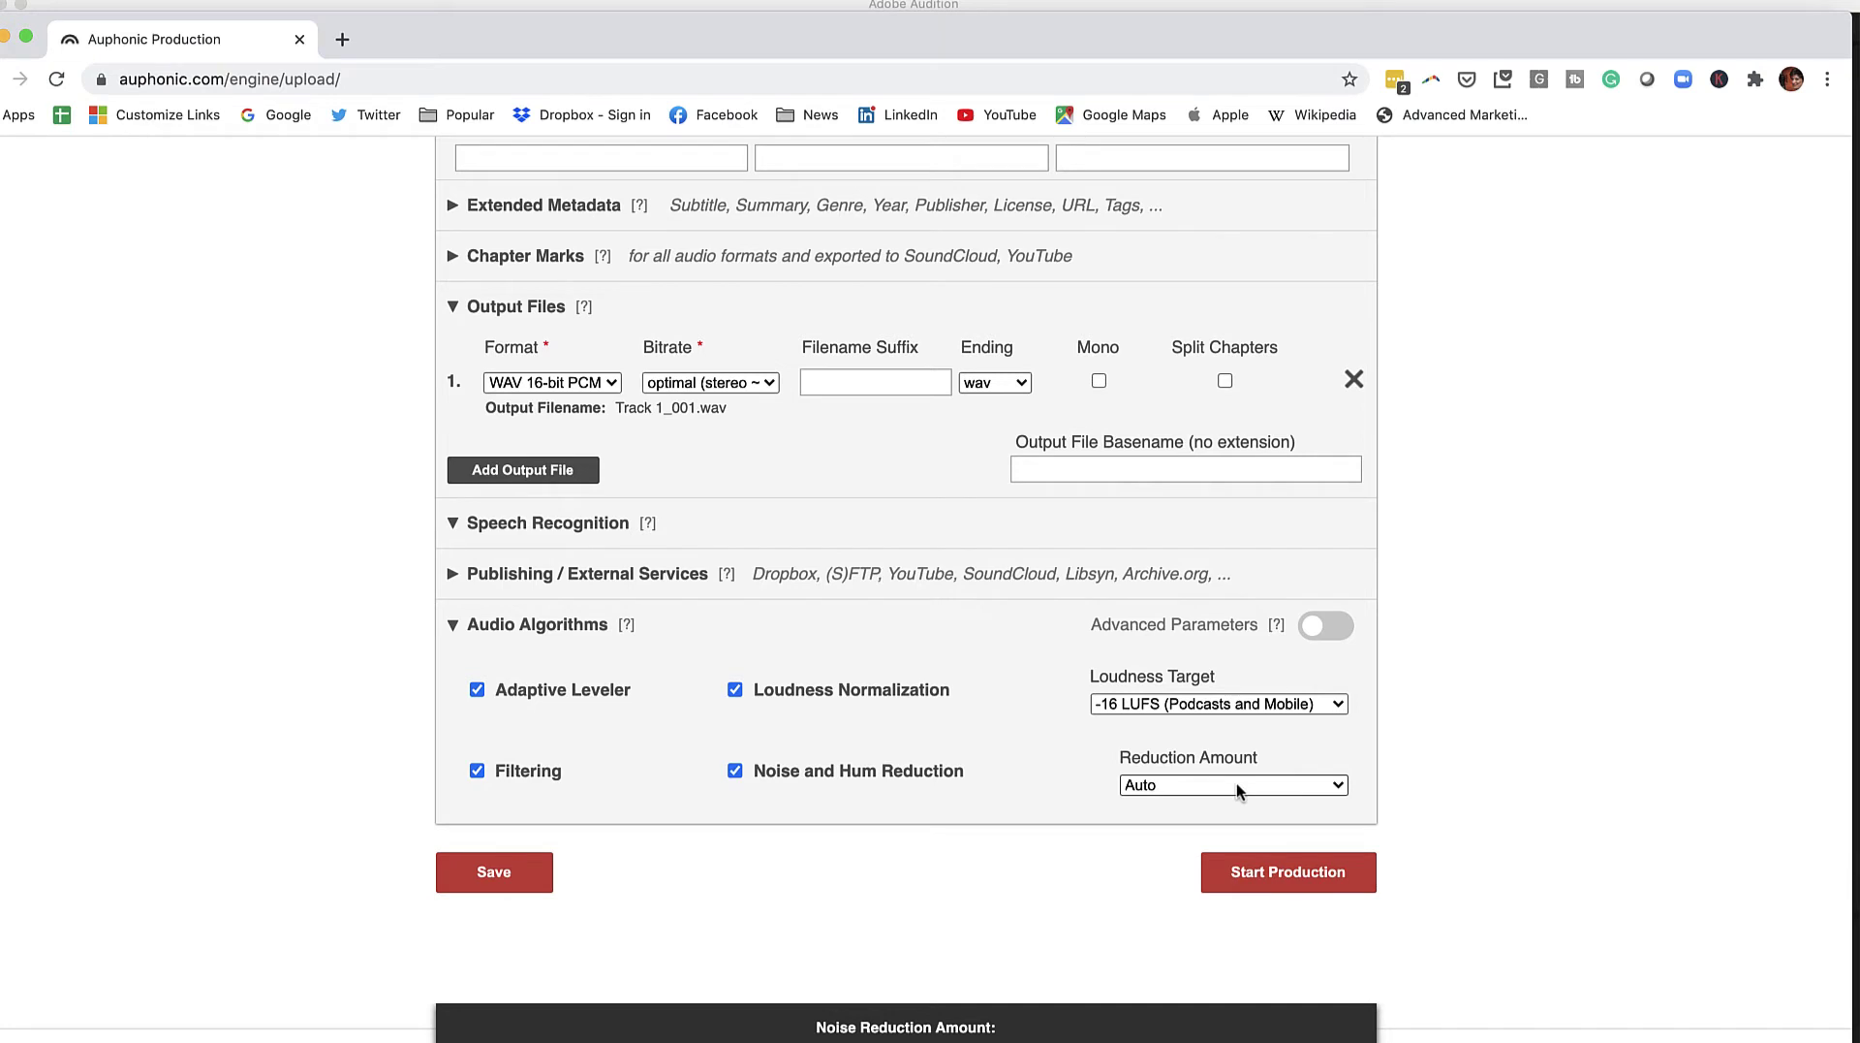
# Submit the settings and start processing the Track 1_001.wav production.
pyautogui.click(1297, 885)
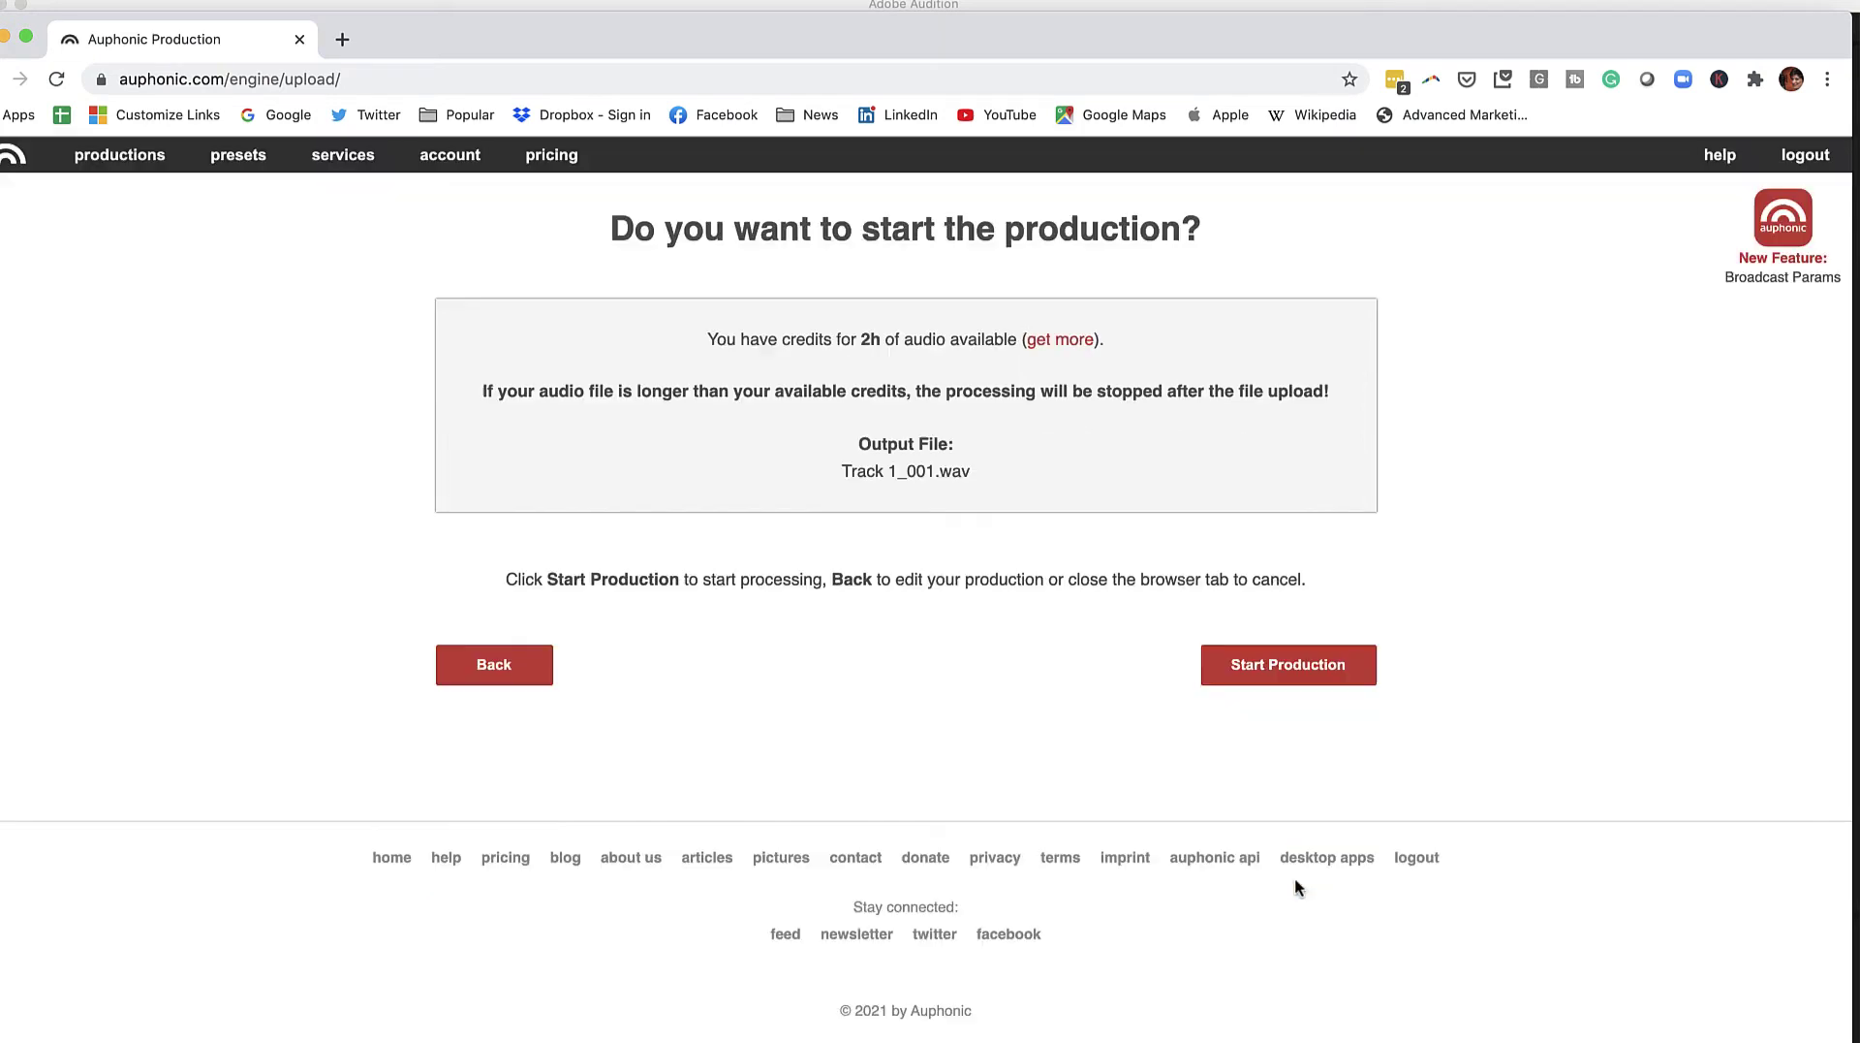
pyautogui.click(1285, 666)
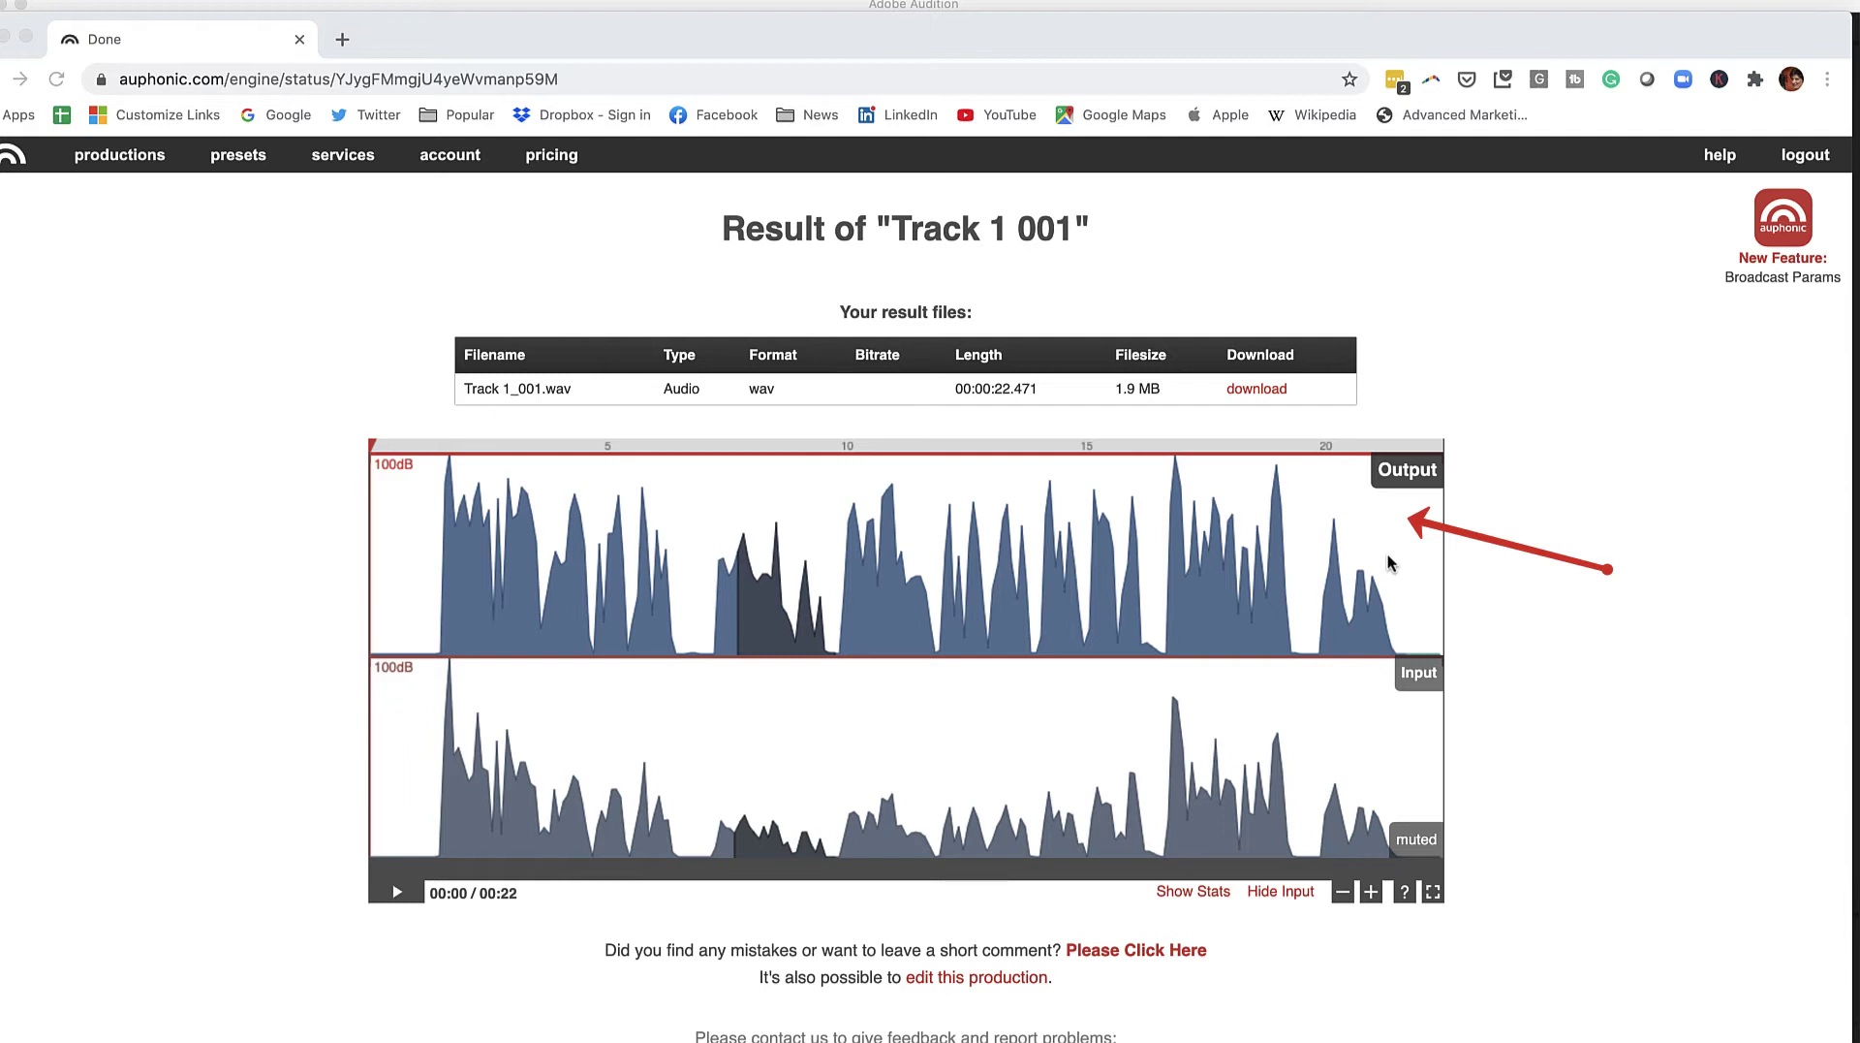
# Preview the processed output and download the resulting Track 1_001.wav.
pyautogui.click(397, 892)
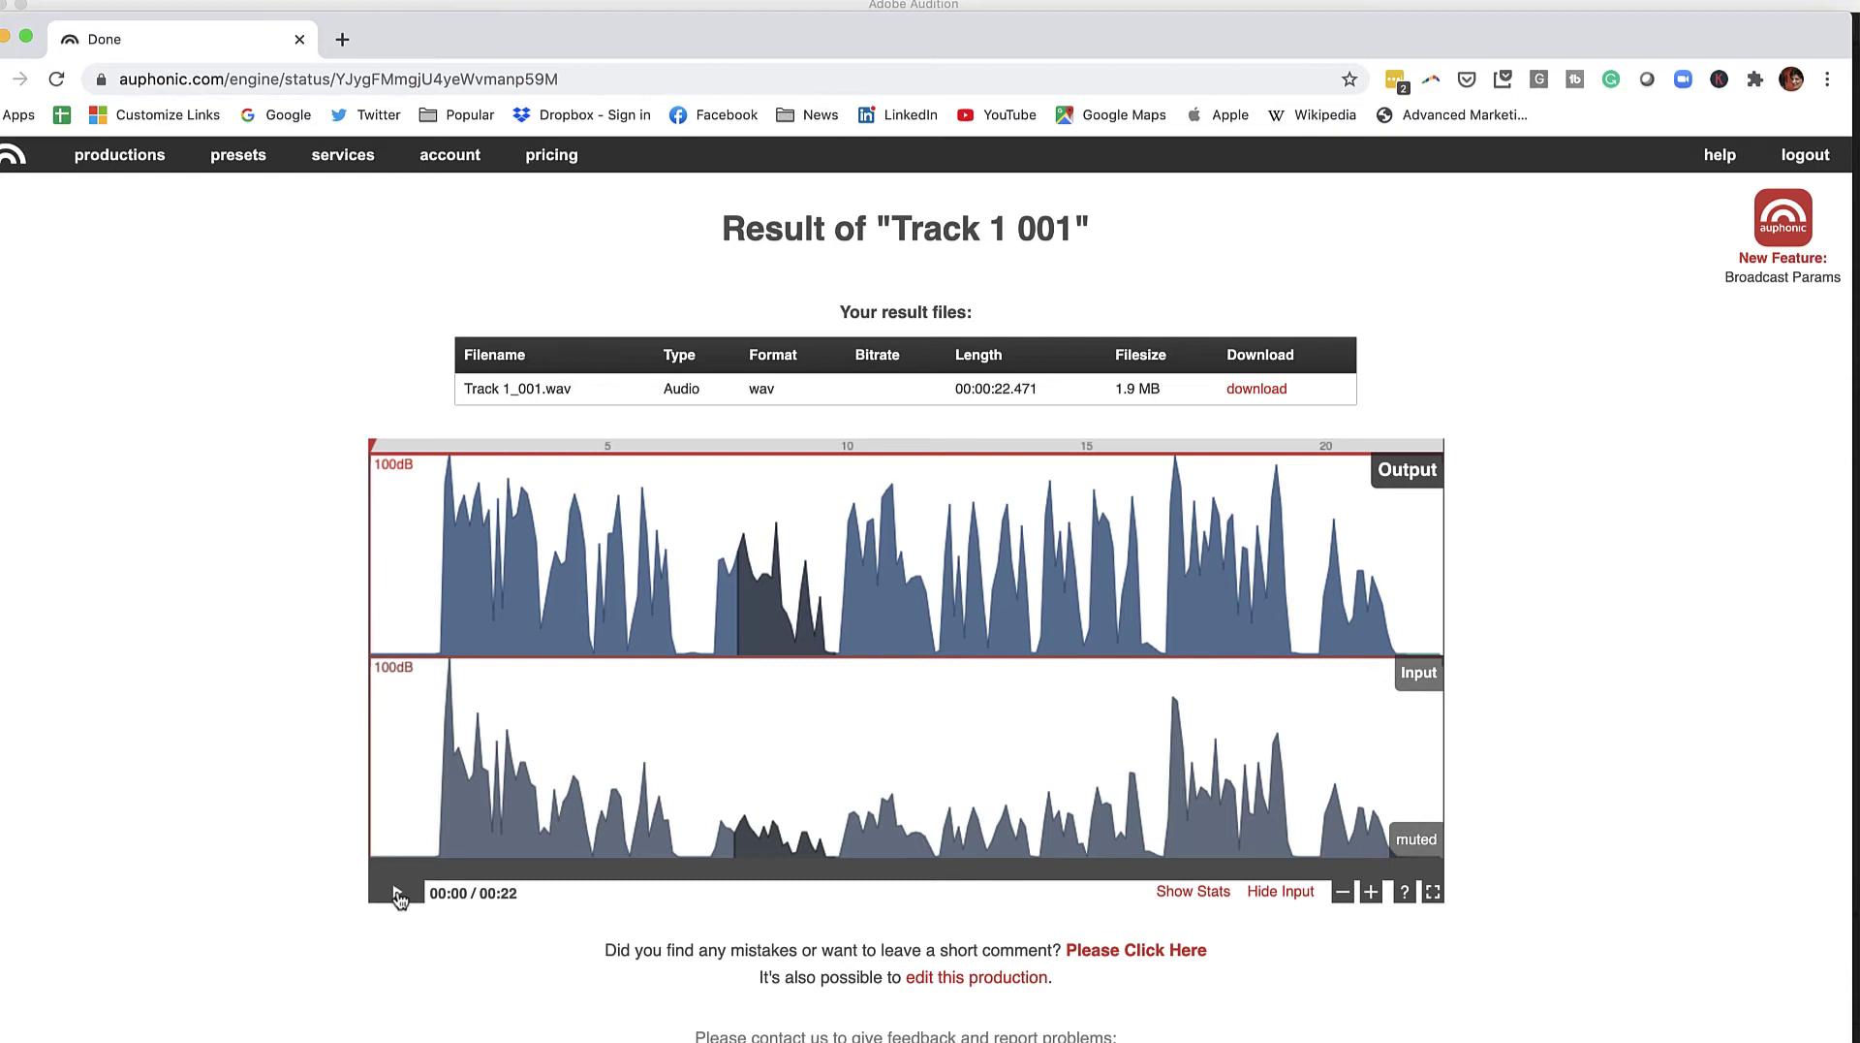
pyautogui.click(1260, 397)
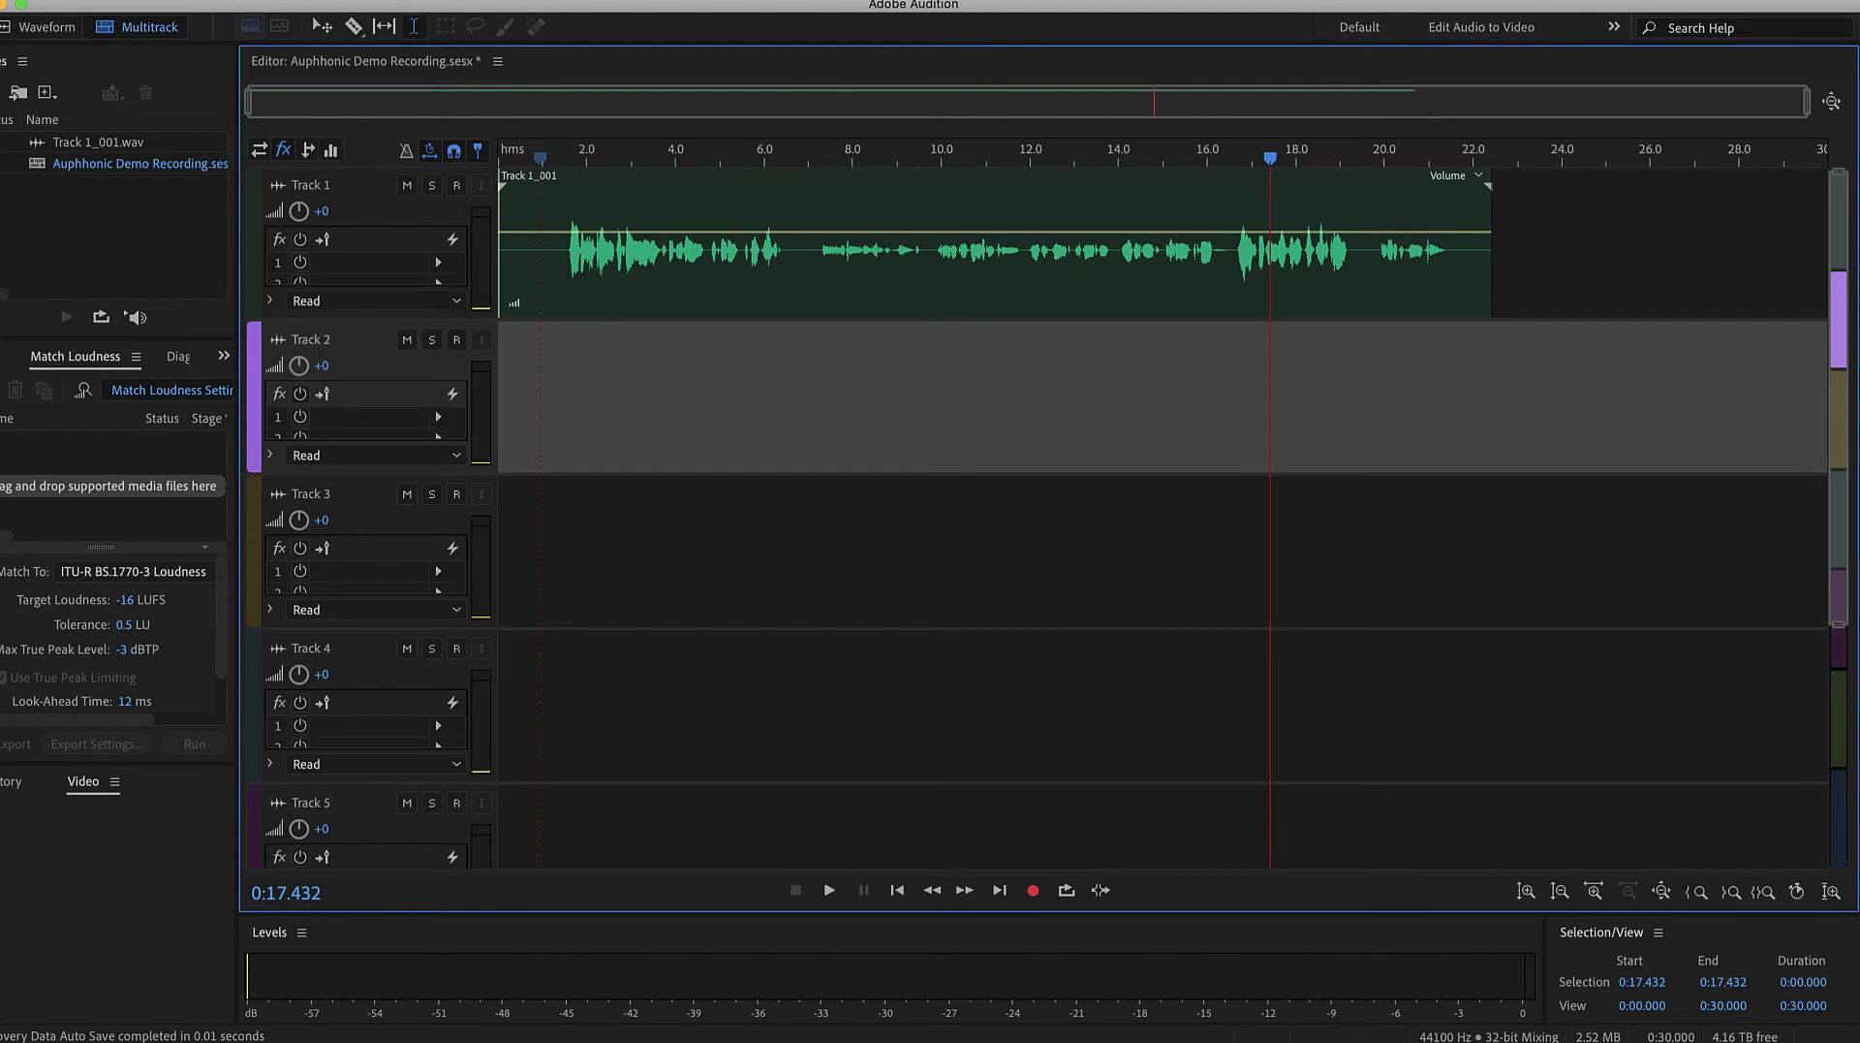
# Drop the downloaded WAV from Downloads onto Track 2, then solo and play the original Track 1.
pyautogui.click(1541, 1029)
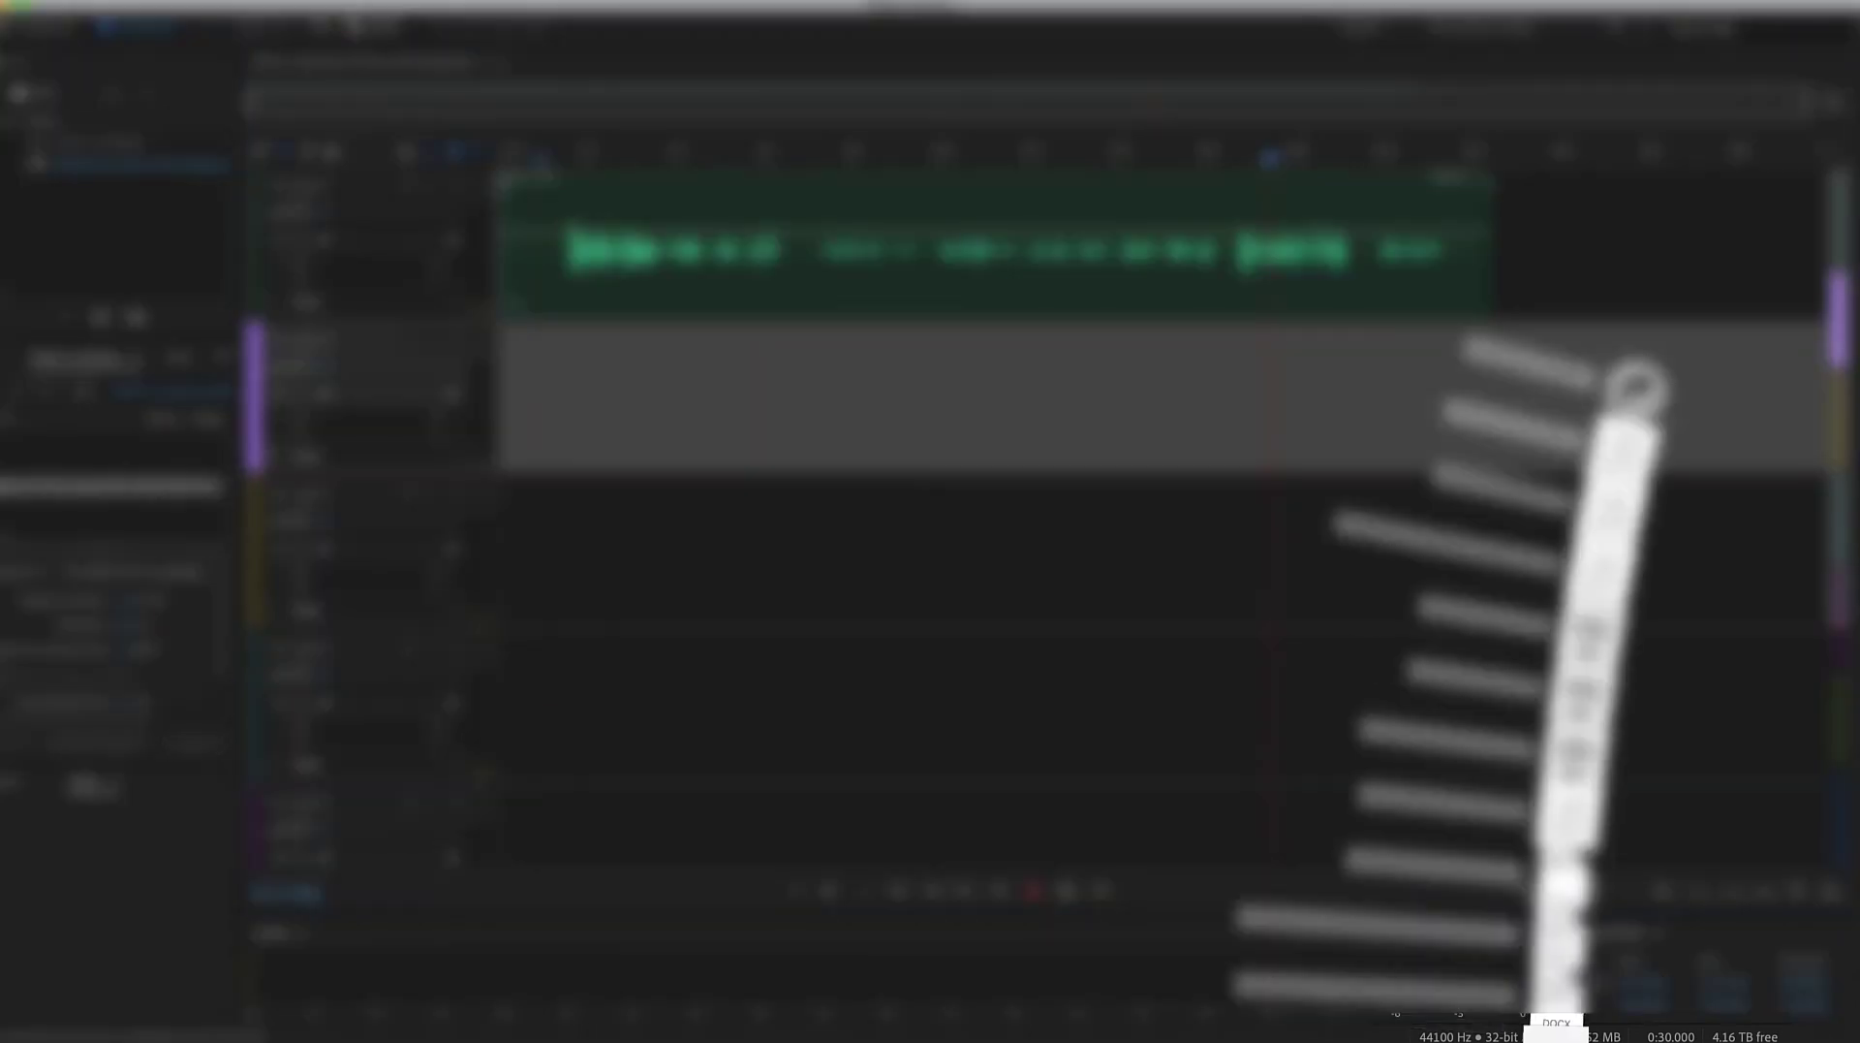
pyautogui.moveTo(1561, 930); pyautogui.dragTo(502, 426)
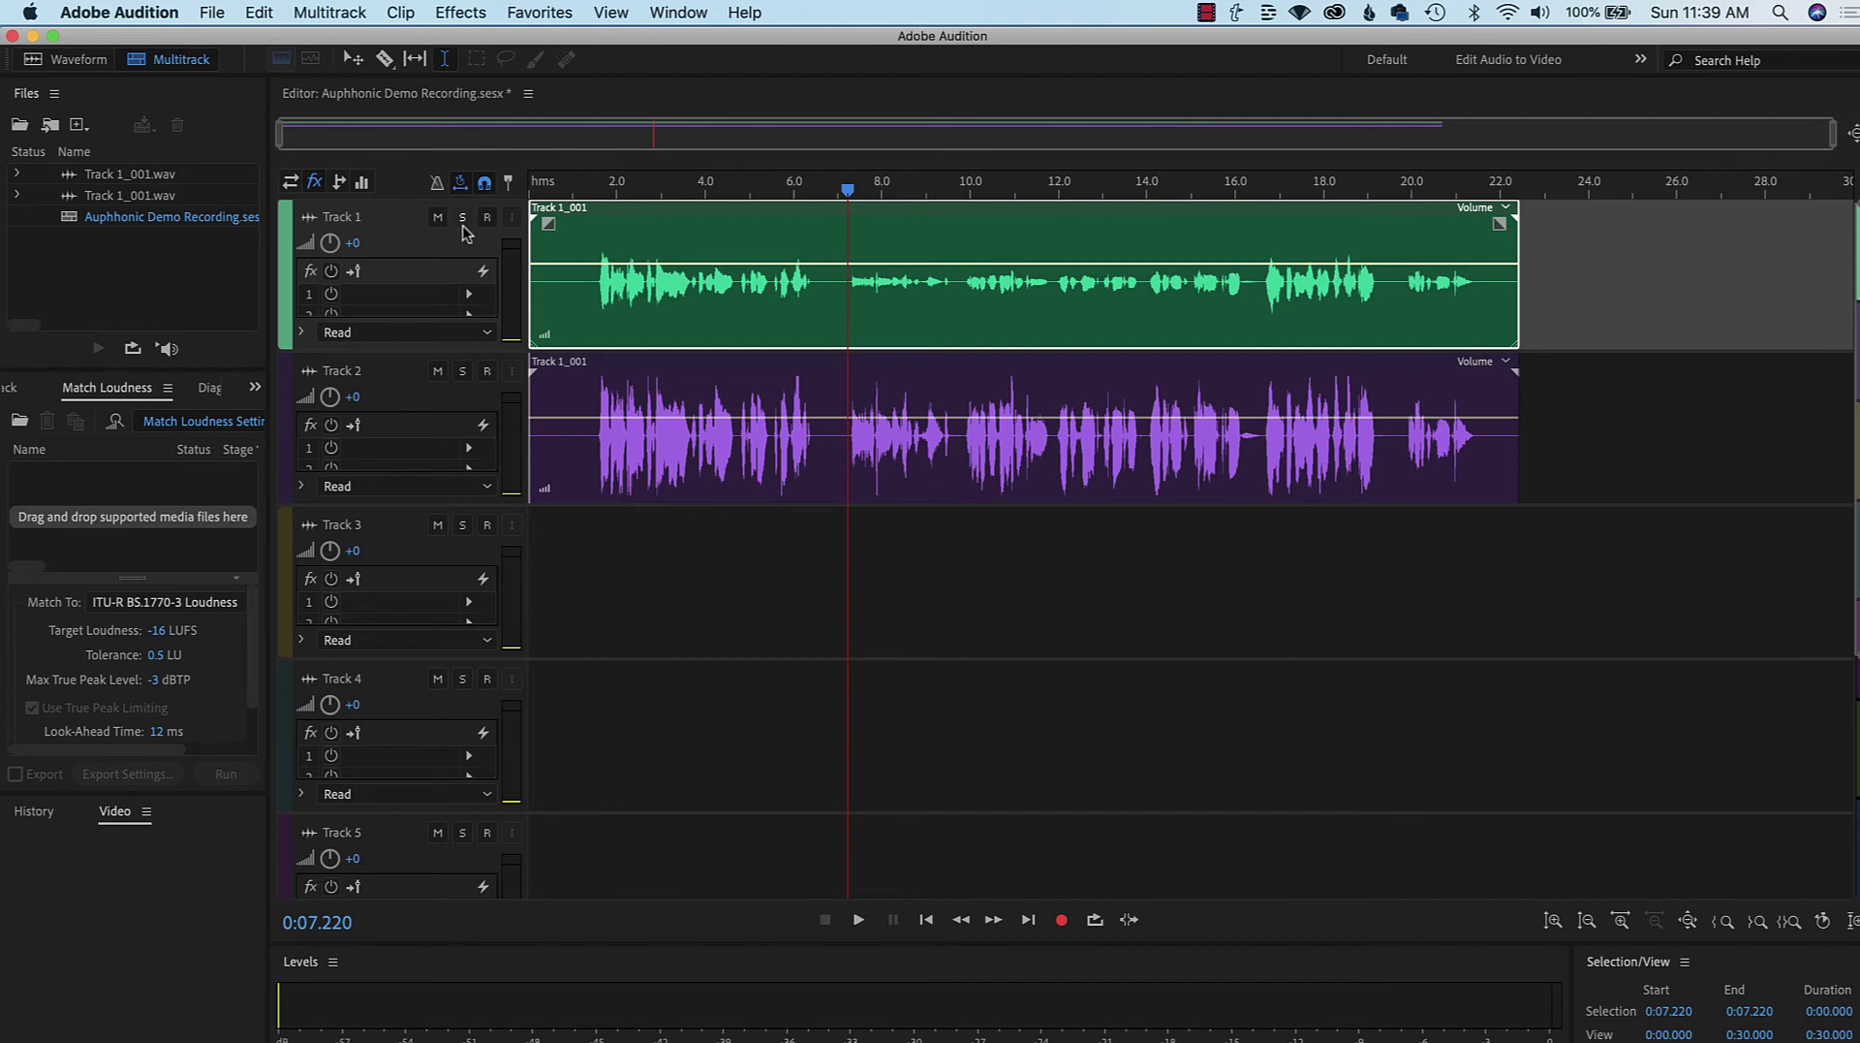
pyautogui.click(462, 216)
pyautogui.press('space')
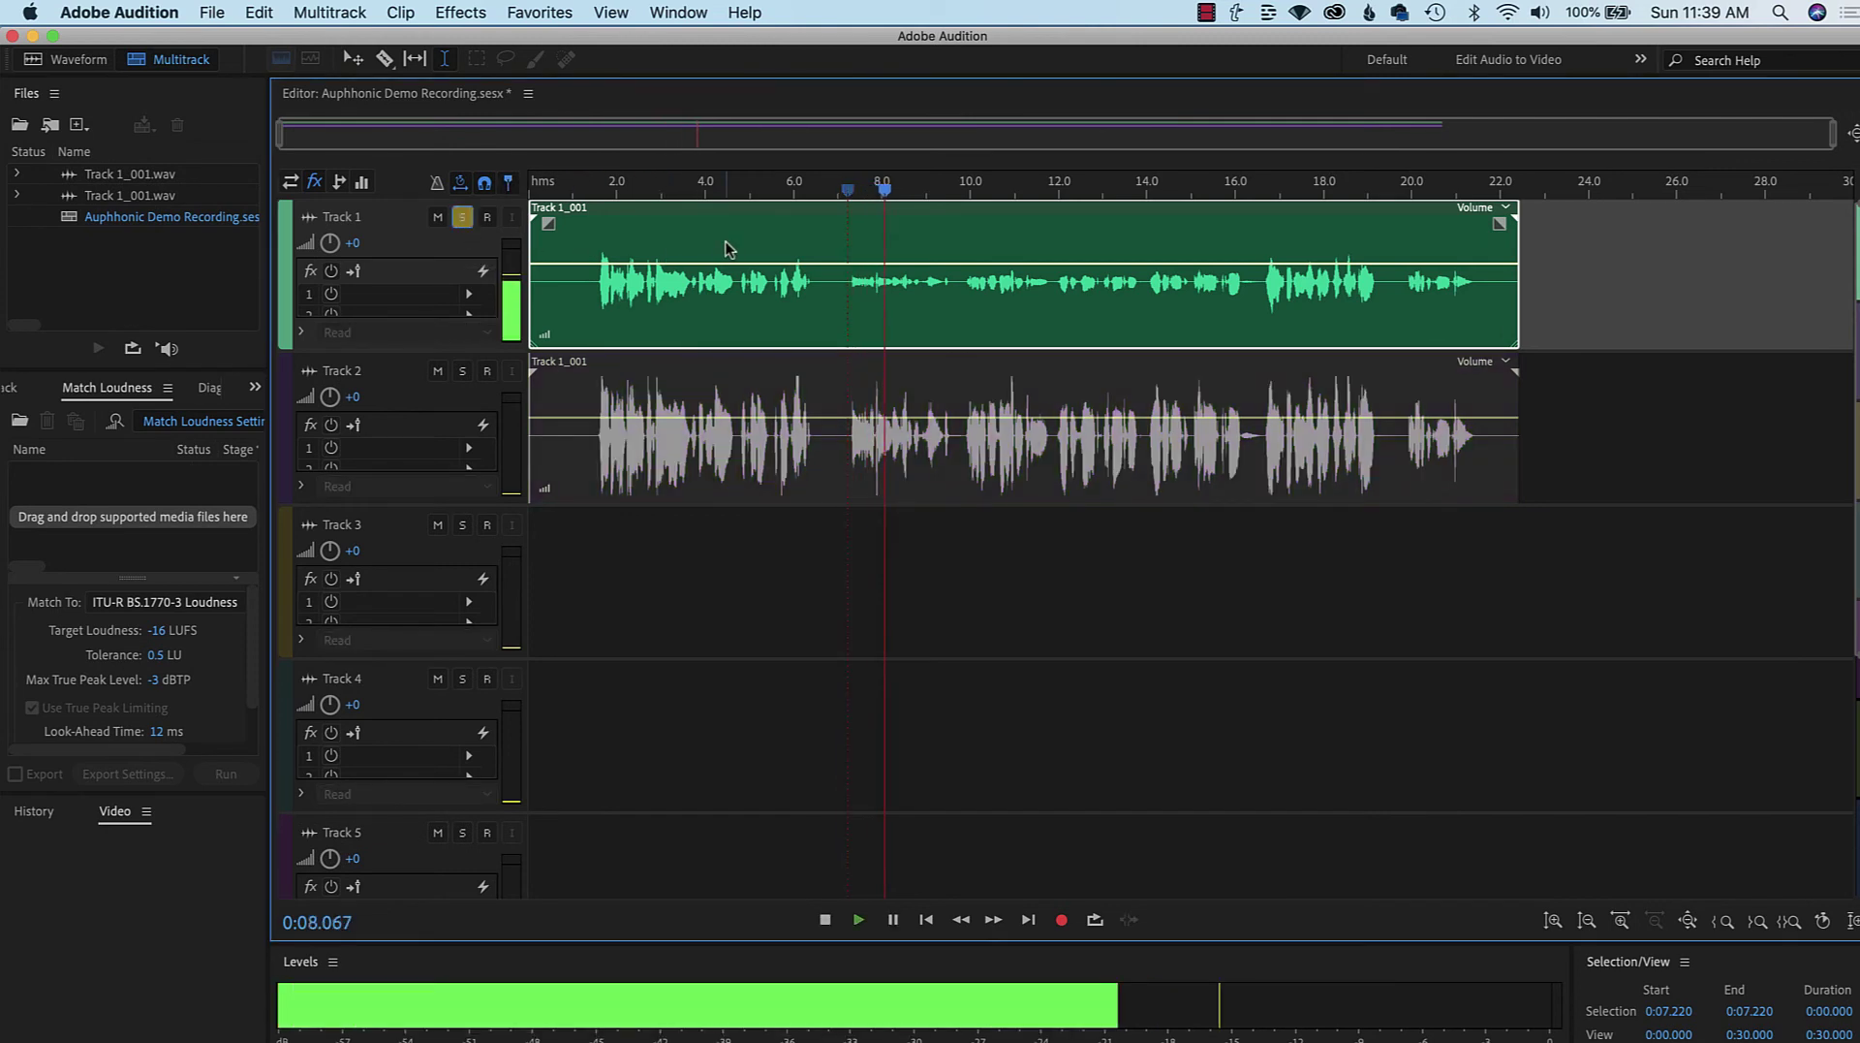
# Solo Track 2 and play the processed clip from about 7 seconds, then stop.
pyautogui.click(712, 405)
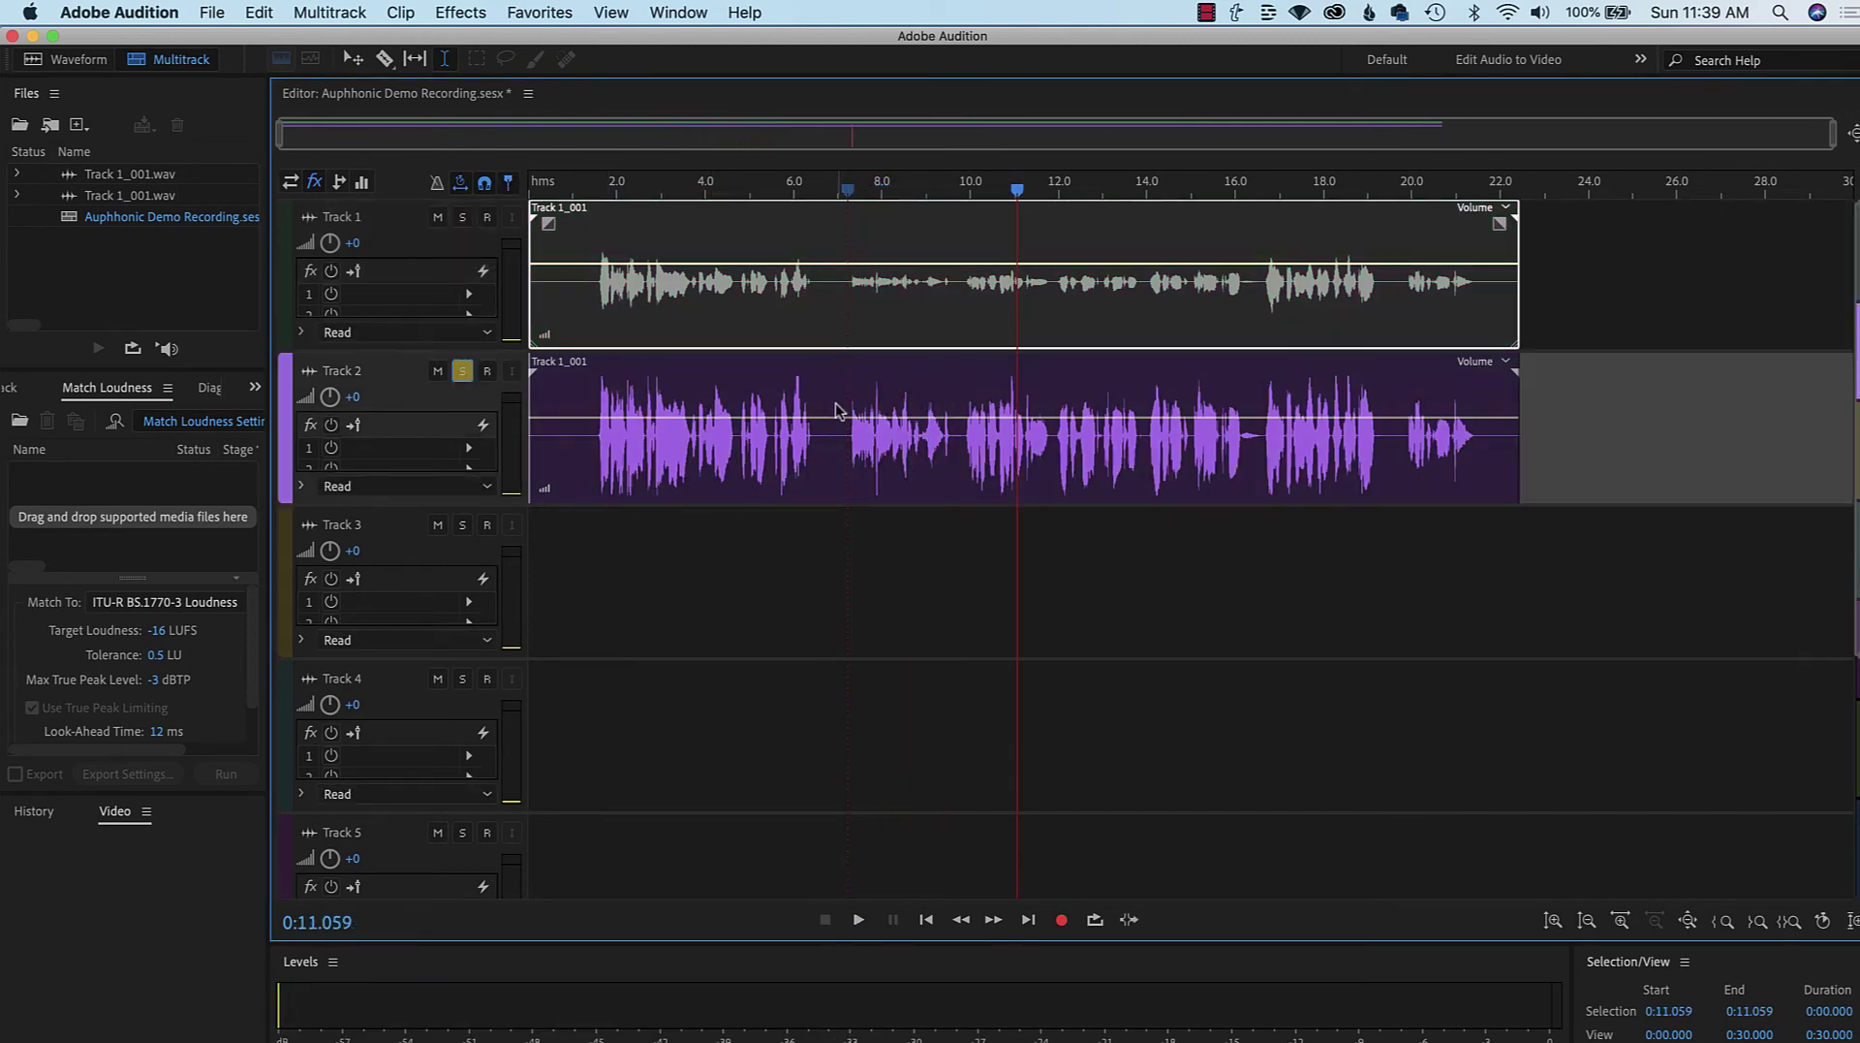
pyautogui.click(843, 403)
pyautogui.press('space')
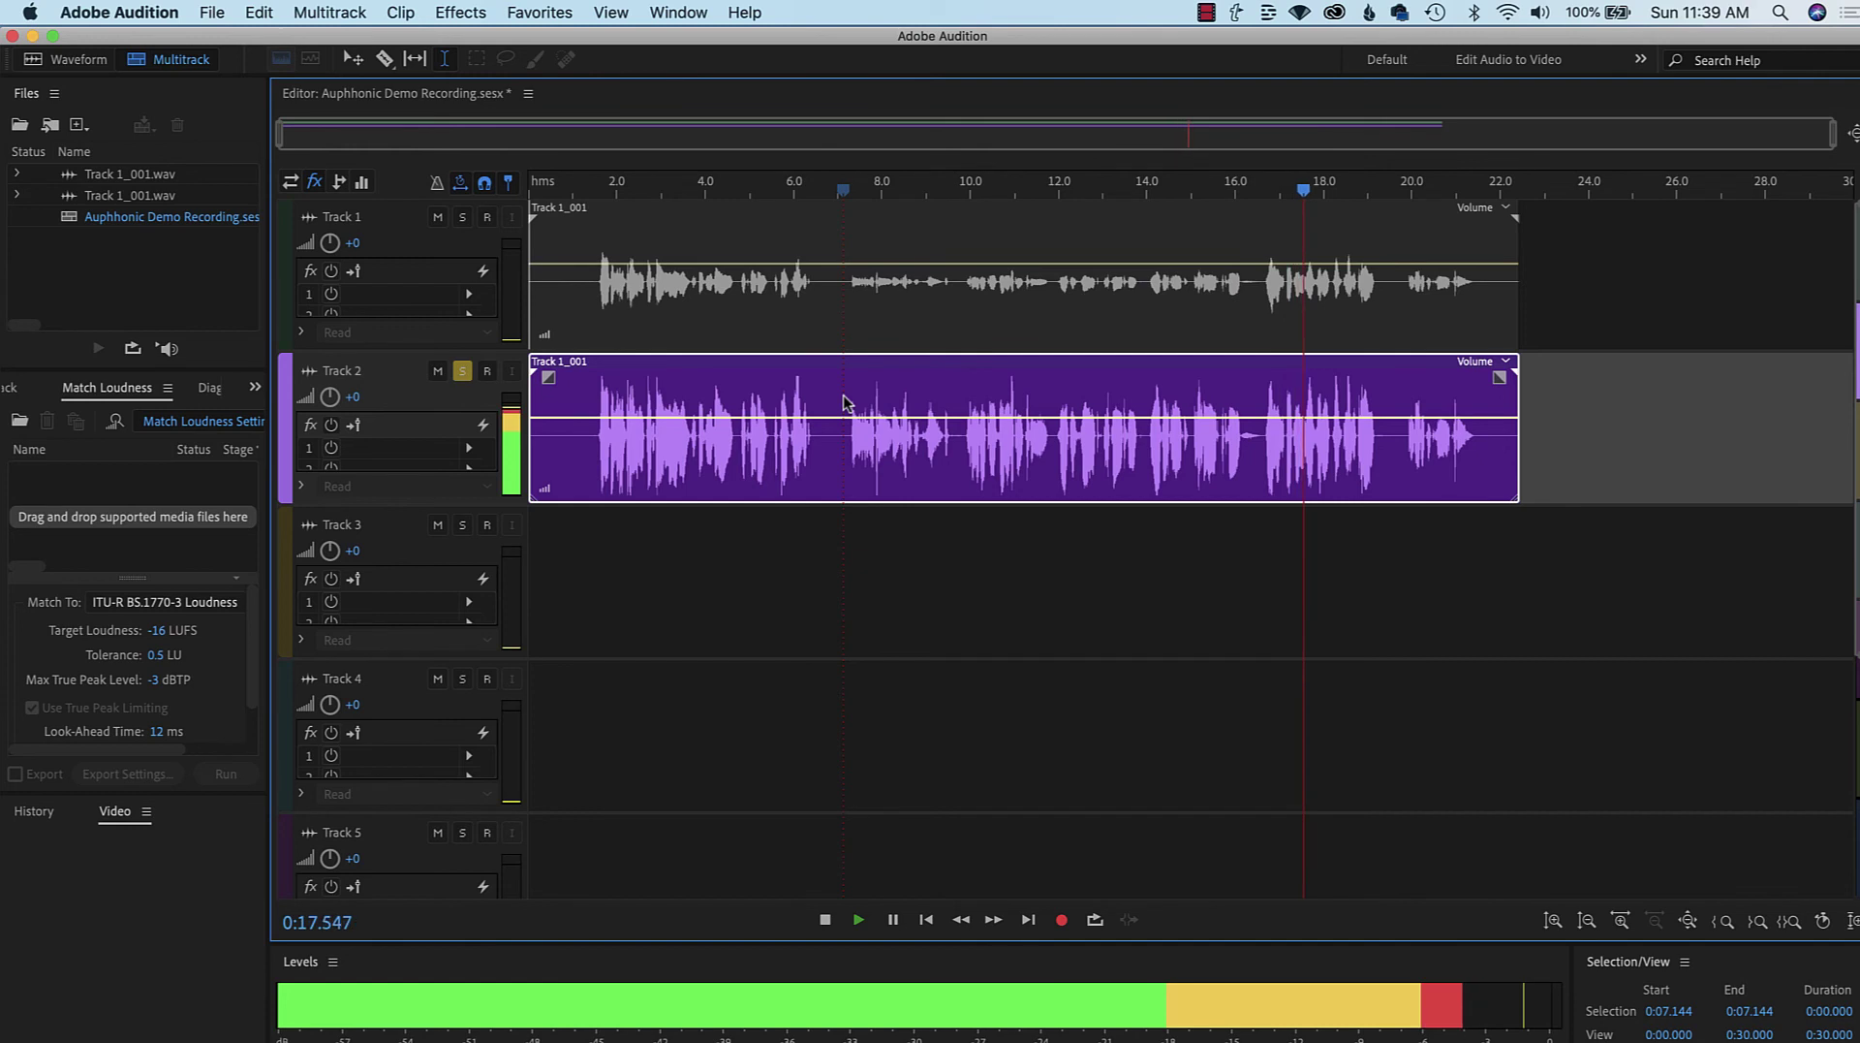
pyautogui.press('space')
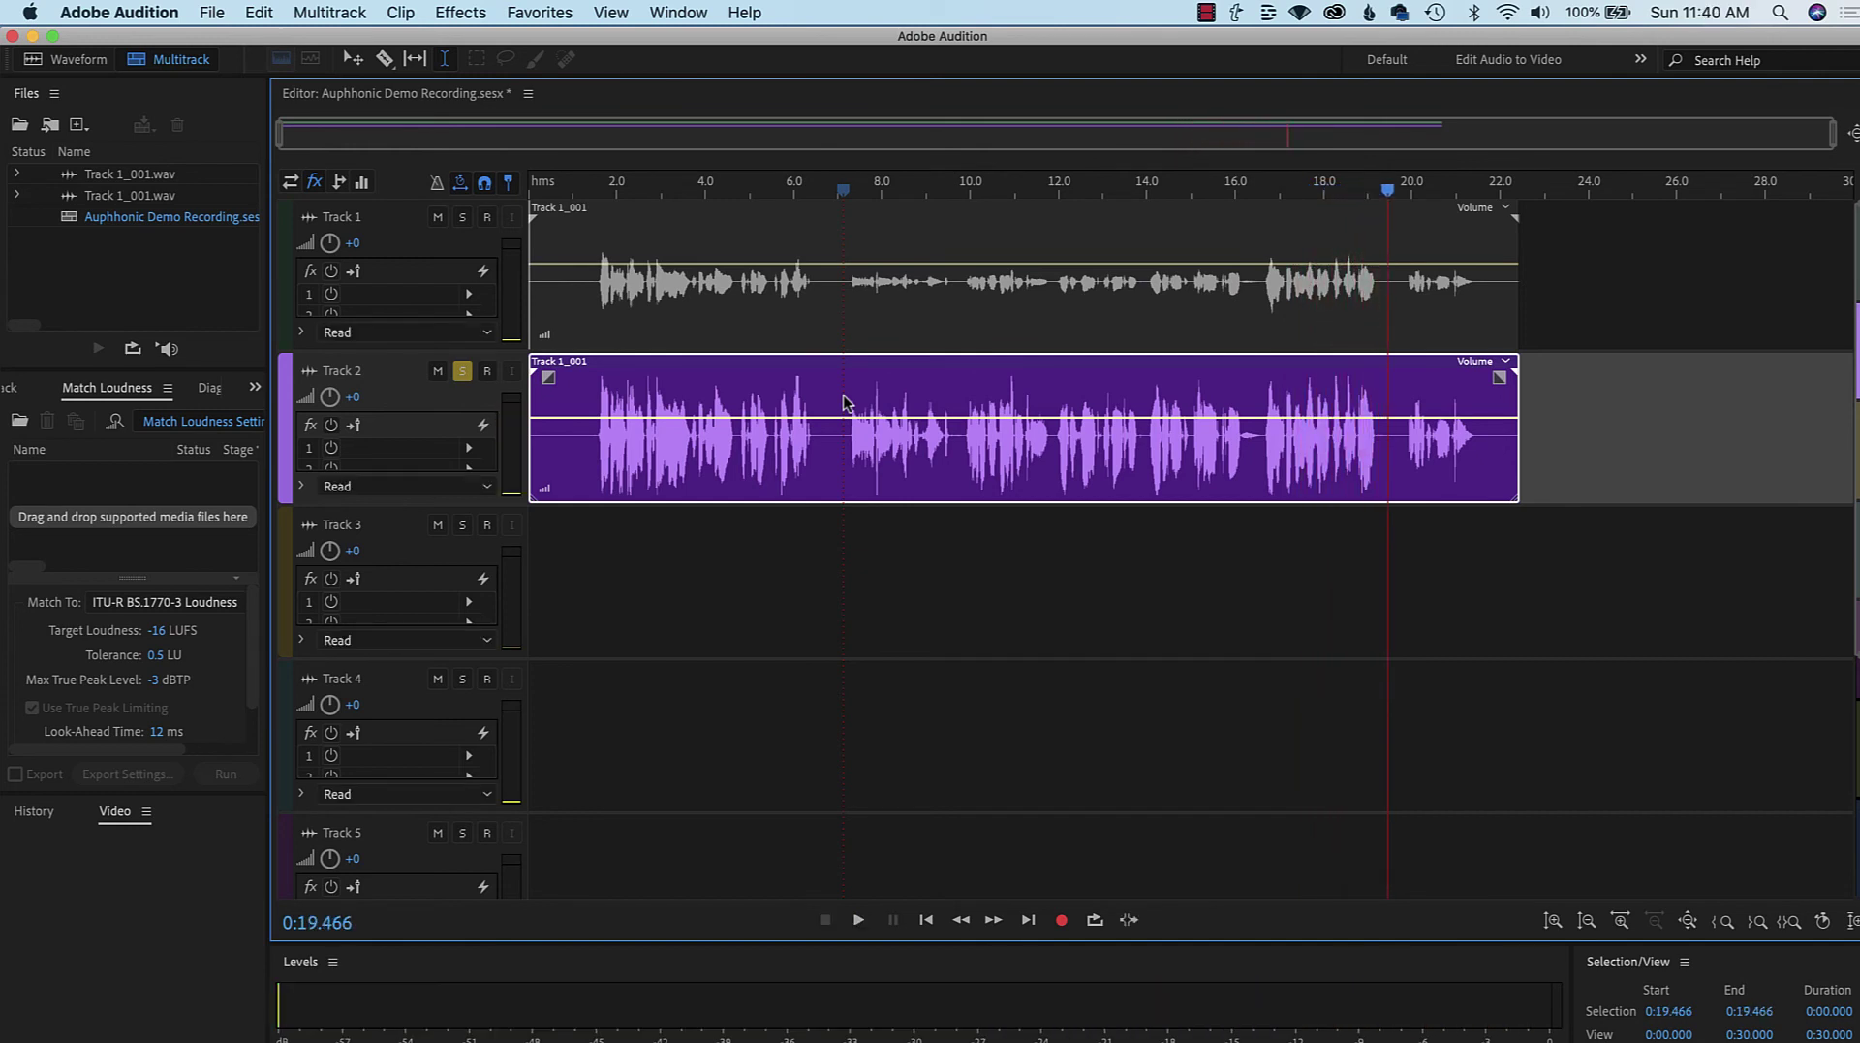